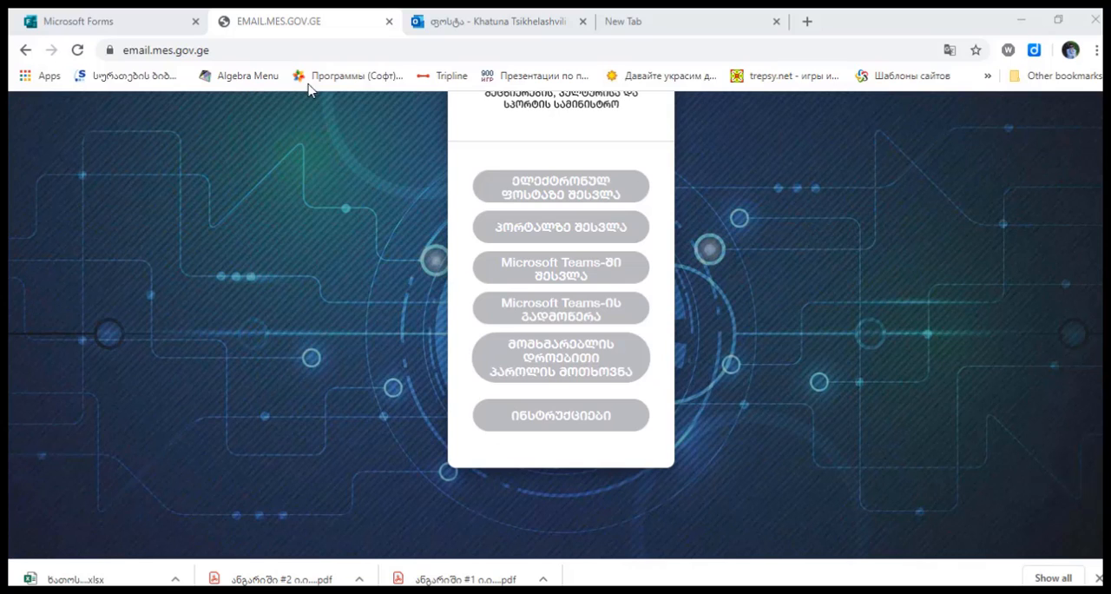
Launch Microsoft Forms from the Outlook mailbox and switch to the browser tab with the My forms list
click(472, 22)
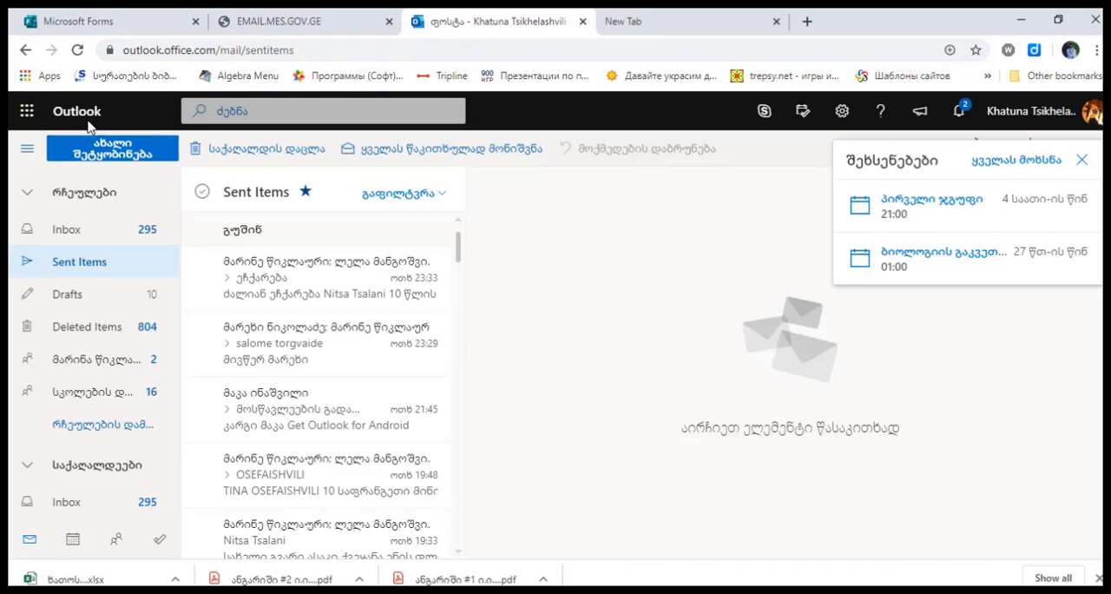
click(27, 112)
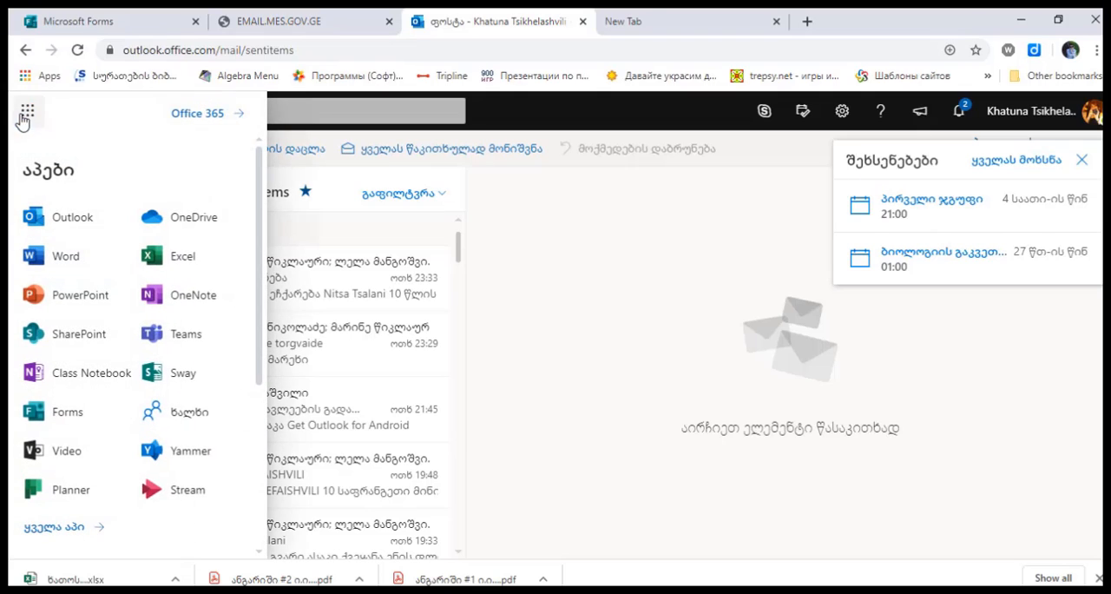
click(67, 426)
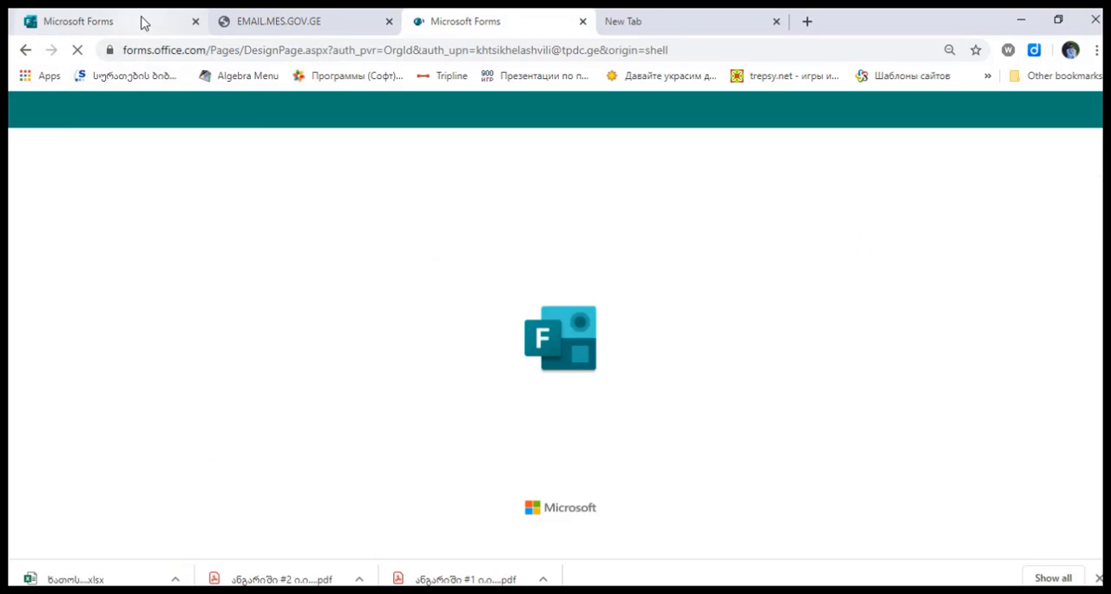
click(139, 23)
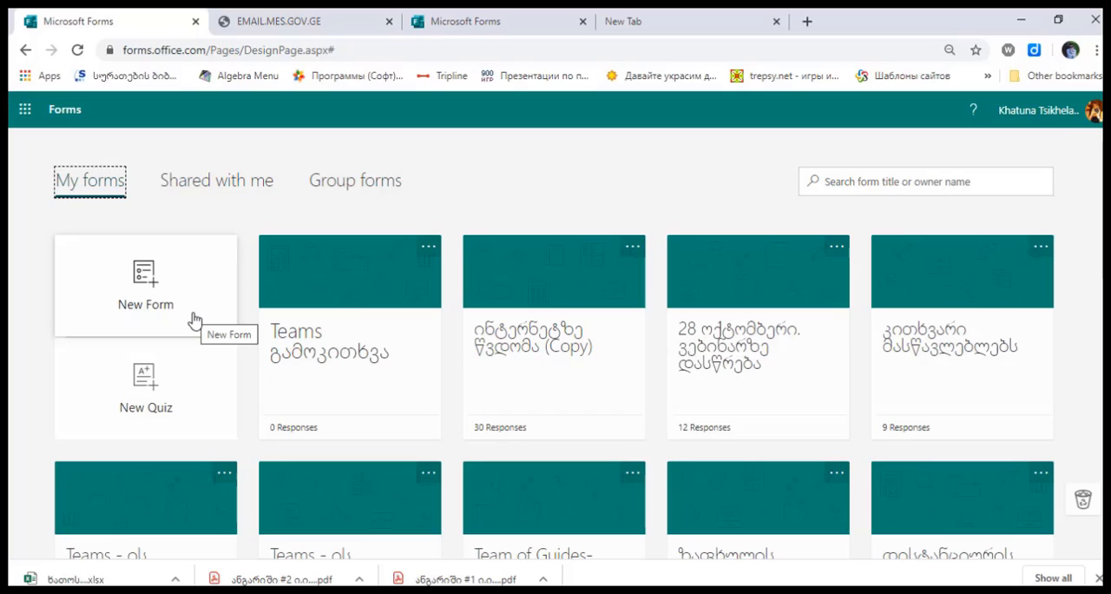
Create a new blank quiz, then return to the forms list and open the "Teams გამოკითხვა" quiz
click(186, 379)
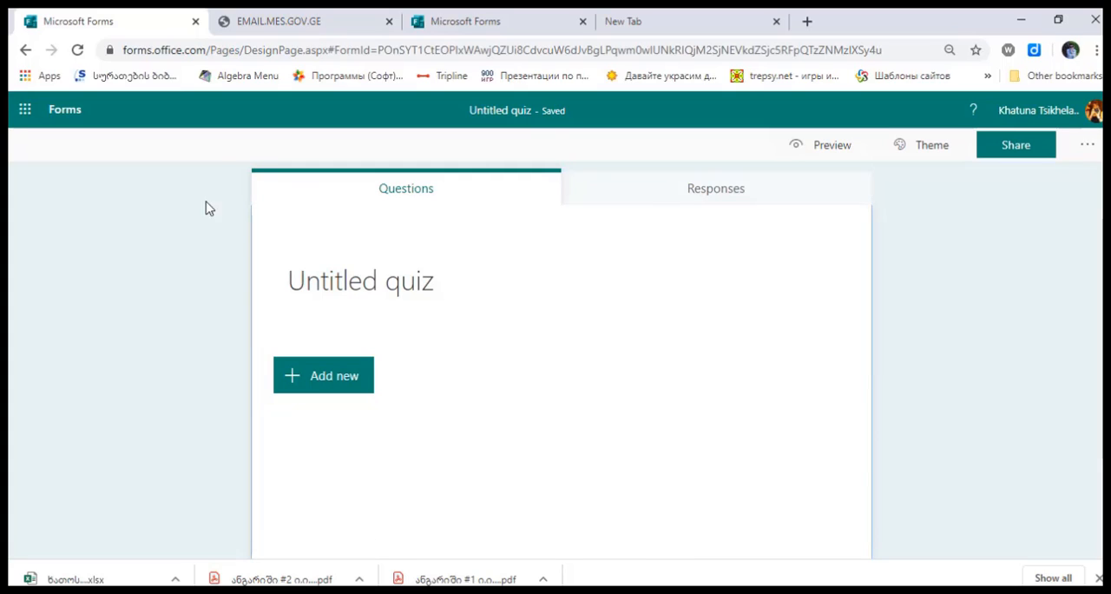
click(63, 111)
click(518, 280)
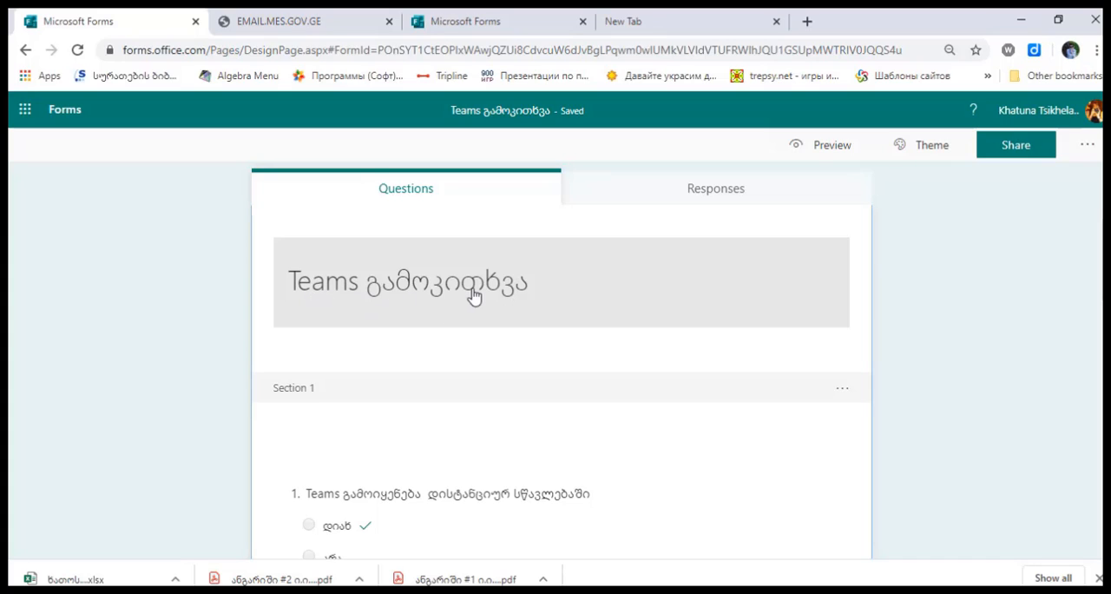
Open the quiz heading for editing and look at its image insertion options and description field
click(424, 297)
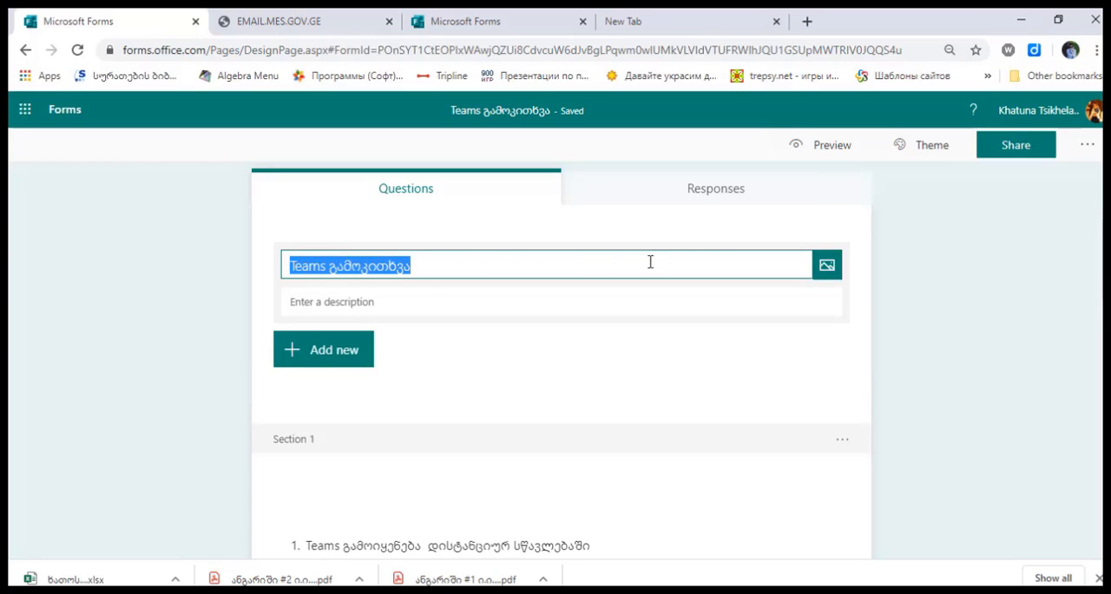
click(824, 276)
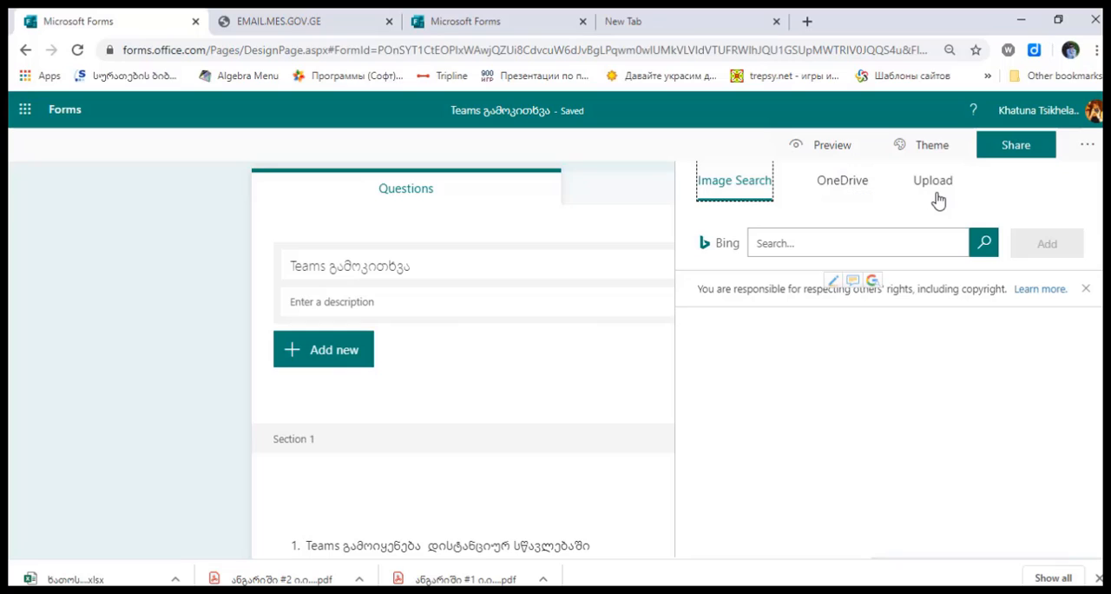
click(568, 405)
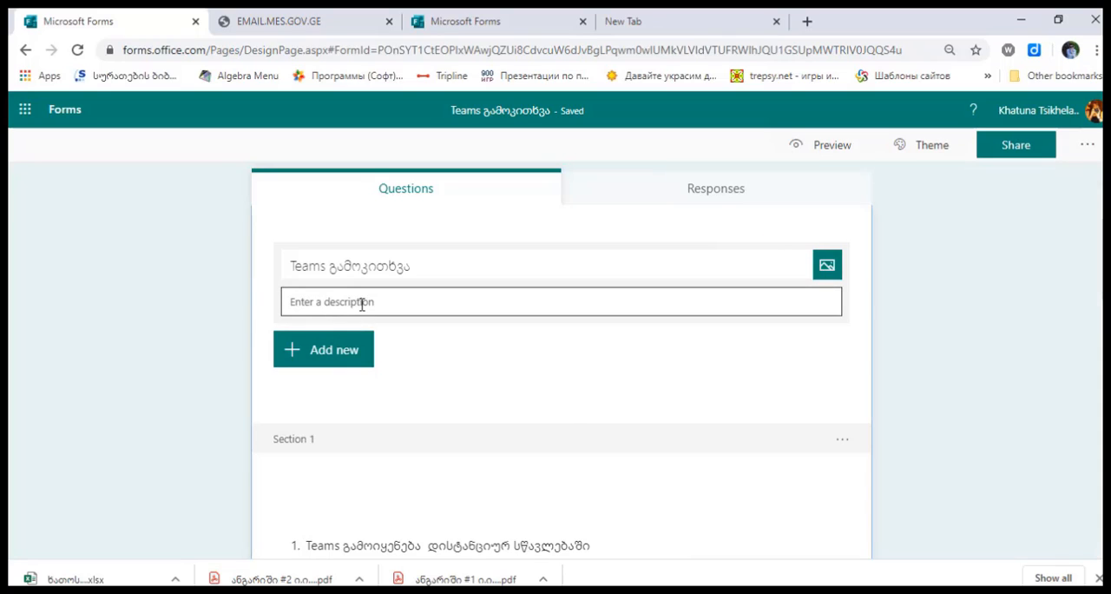
click(380, 301)
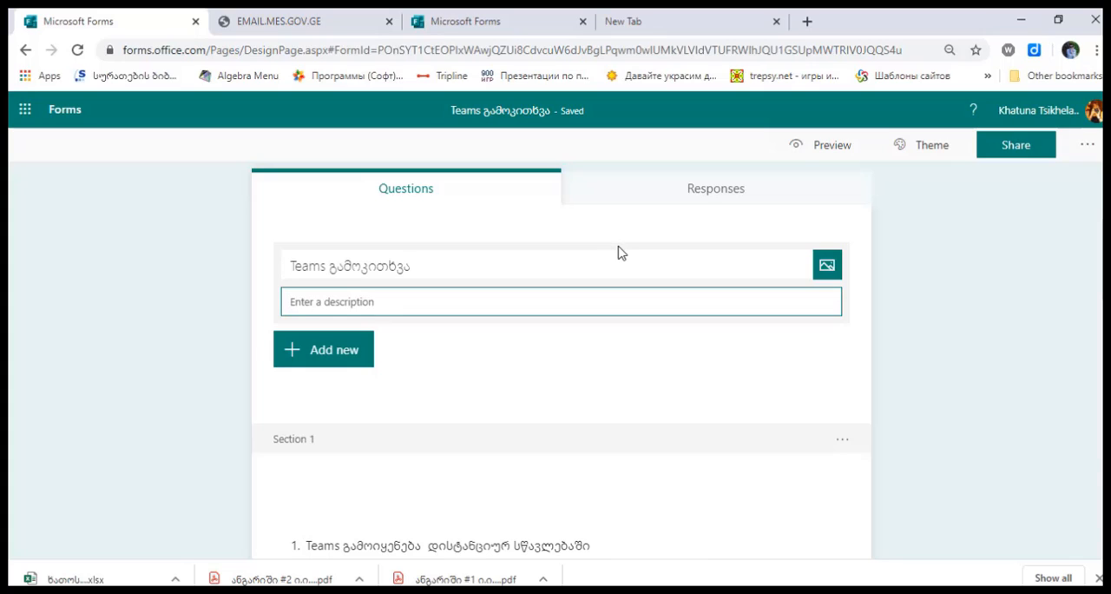
Add a blank Choice question, allow multiple answers and make it required
click(347, 356)
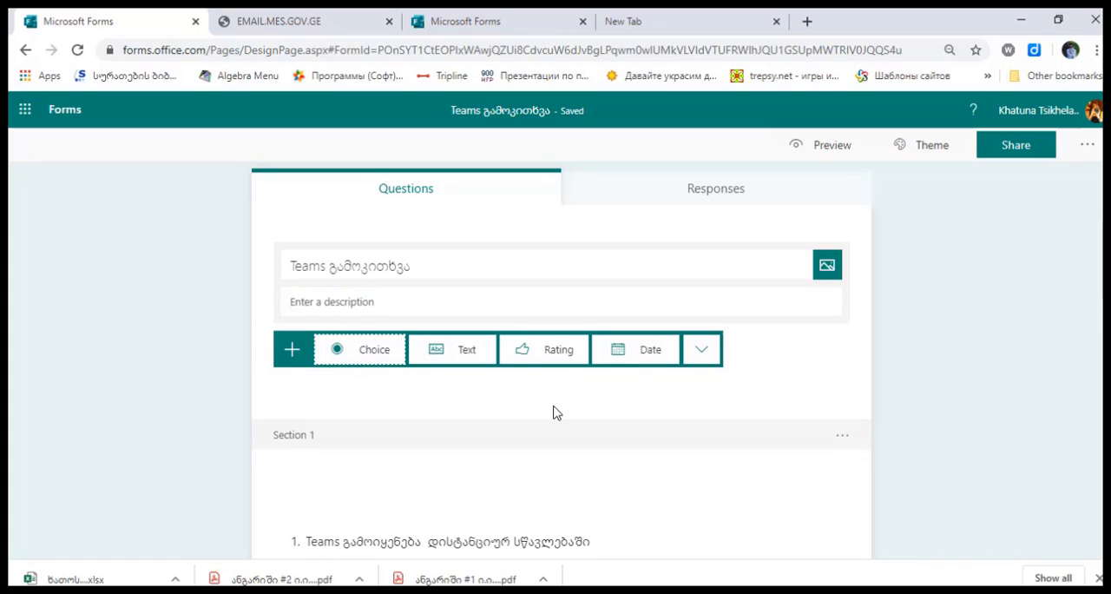
click(376, 354)
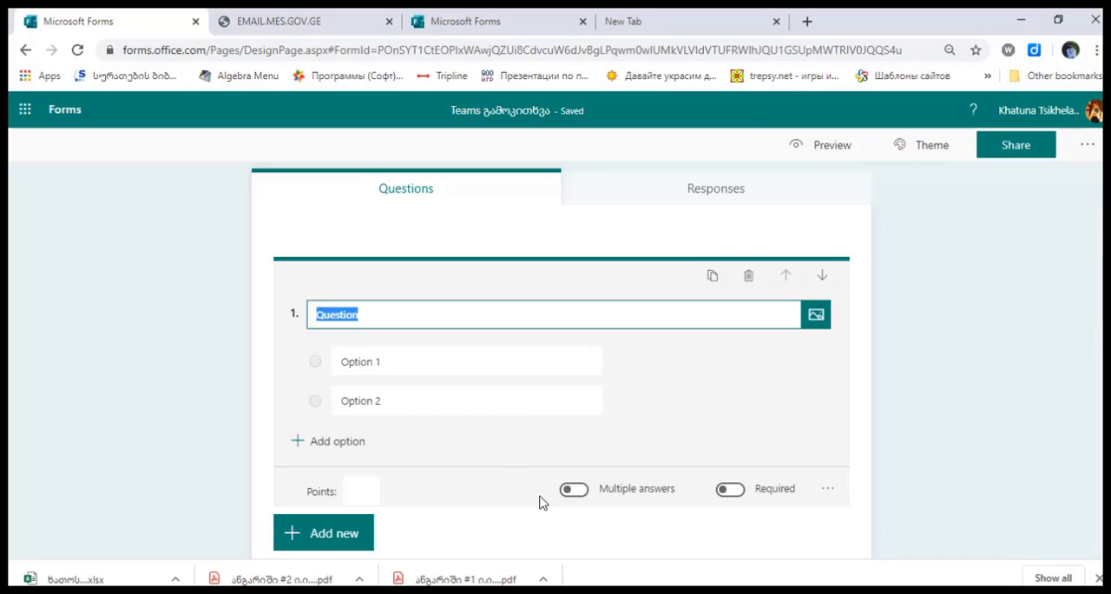
click(574, 491)
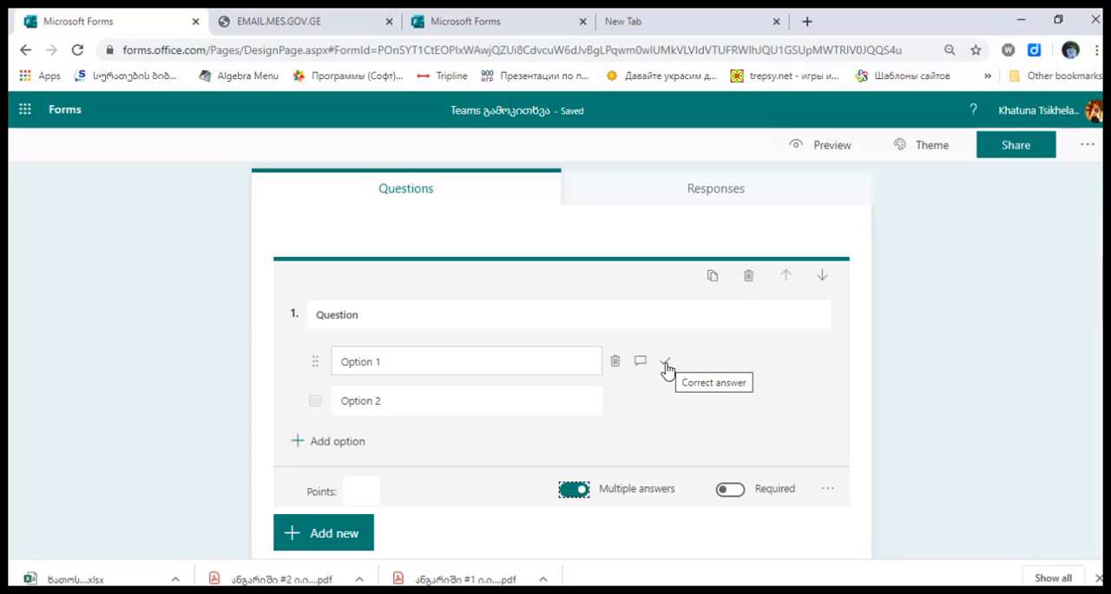
click(640, 362)
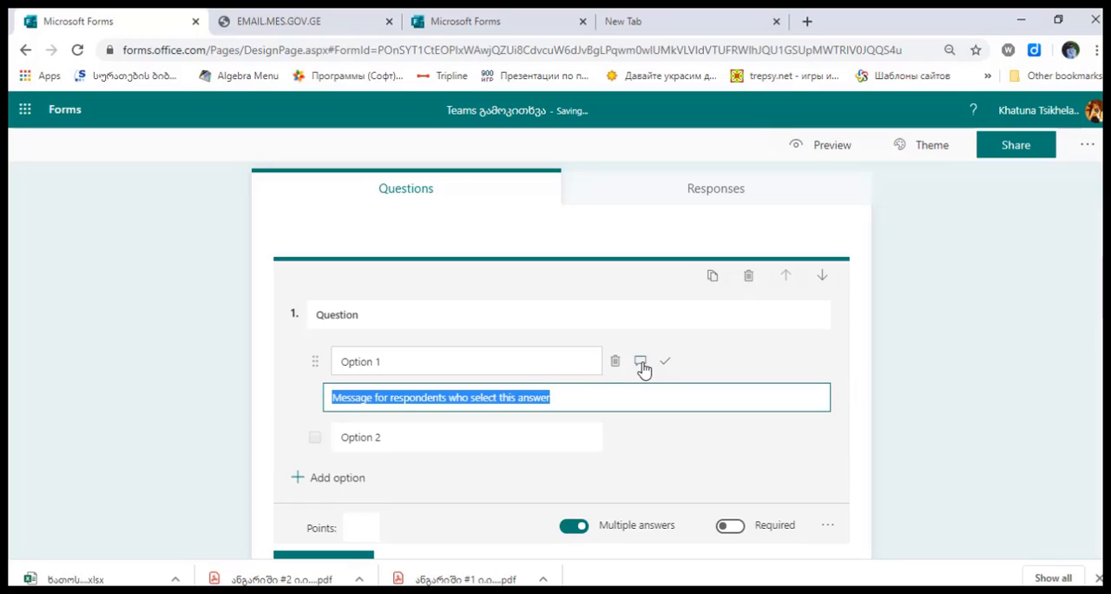
click(639, 364)
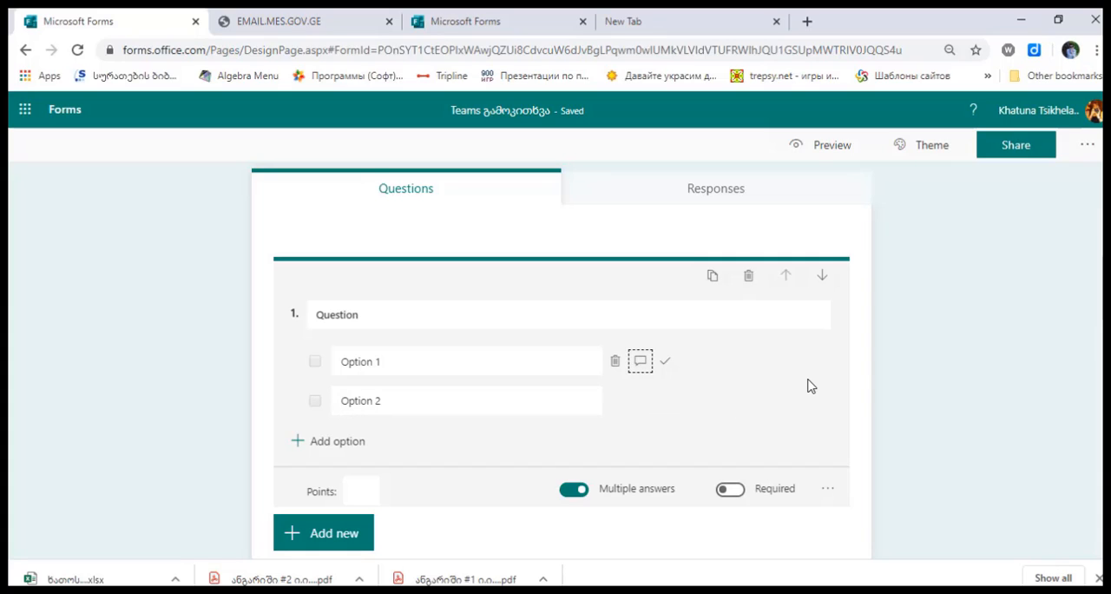
click(737, 498)
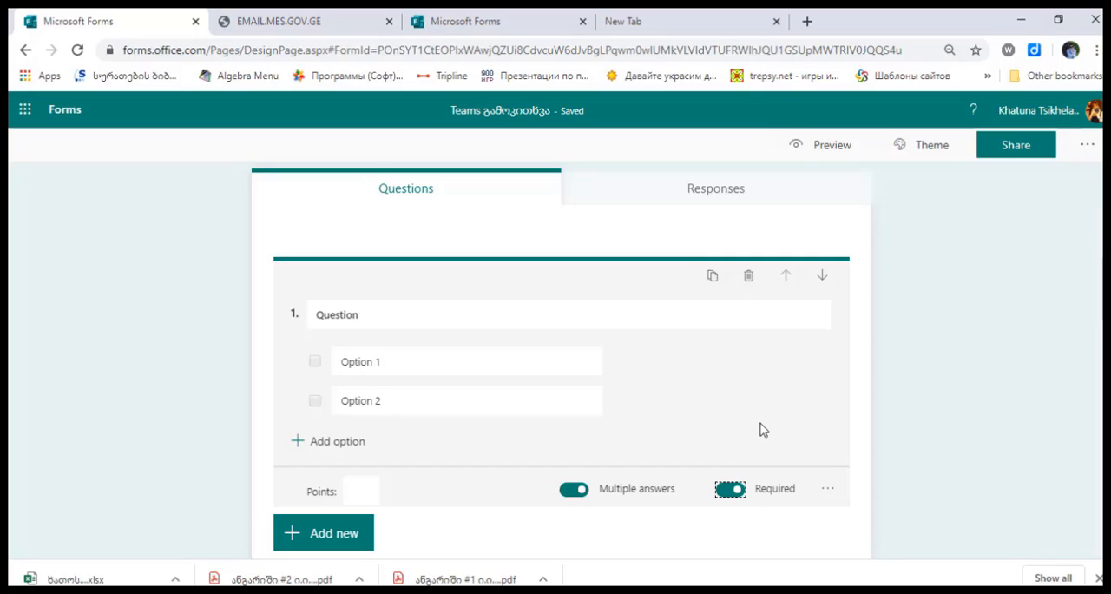
Set the blank Choice question to 1 point, then delete that question
mouse_move(676, 367)
click(361, 487)
text(1)
click(749, 276)
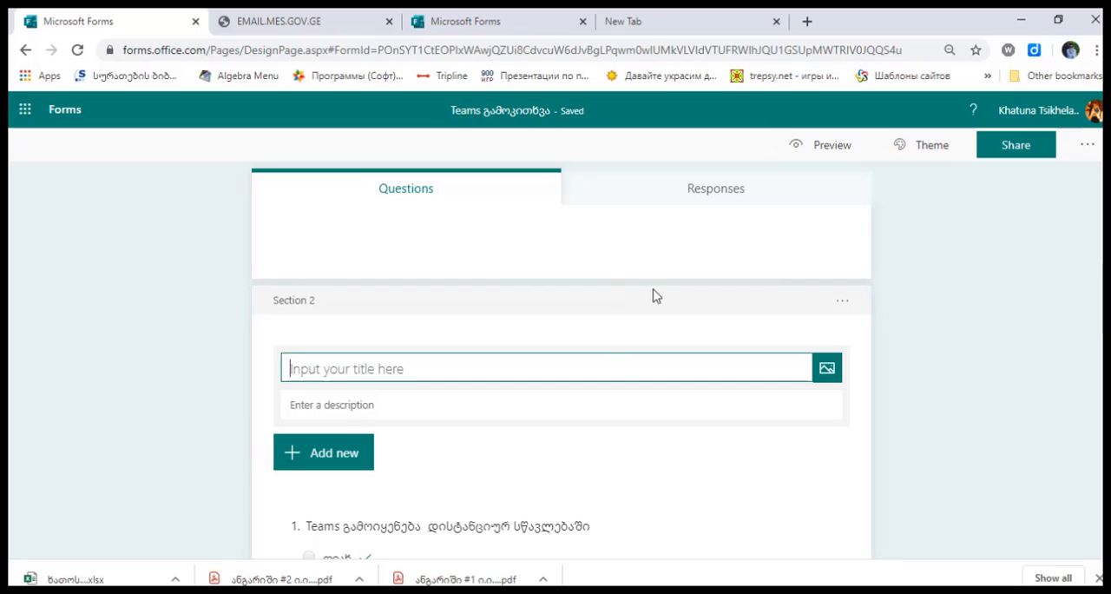
Make question 1, "Teams გამოიყენება დისტანციურ სწავლებაში", required, with "დიახ" as the correct answer
scroll(529, 298, down, 2)
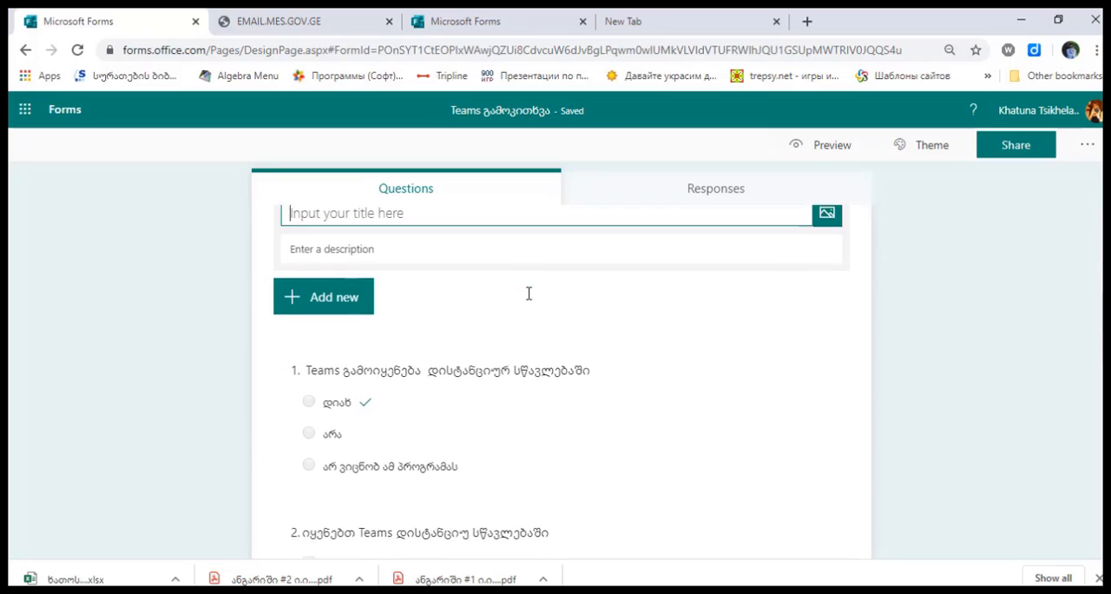
click(443, 333)
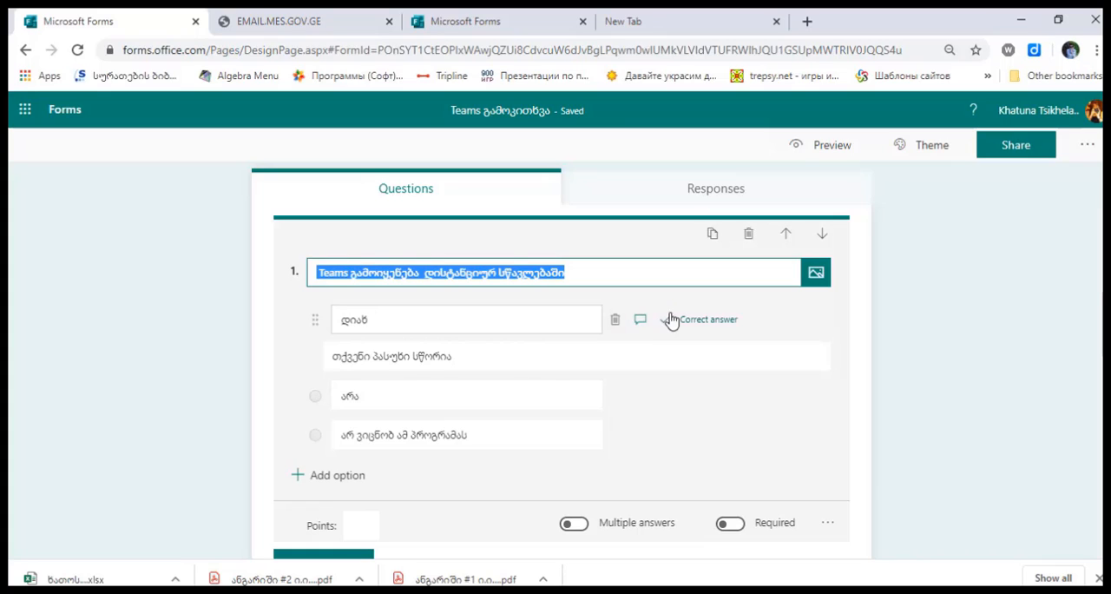
click(701, 322)
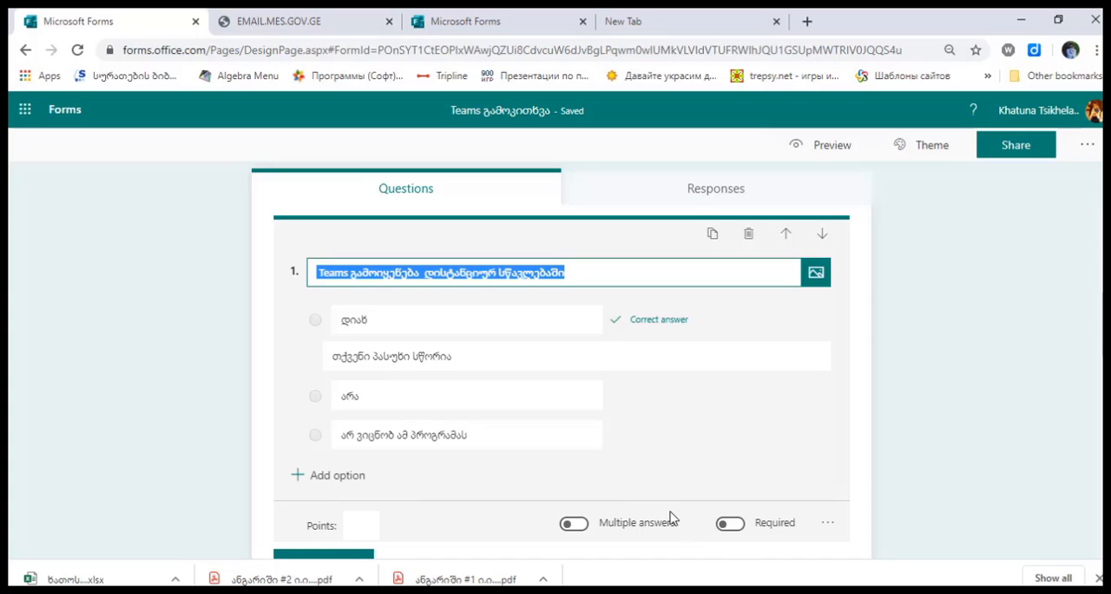
click(741, 527)
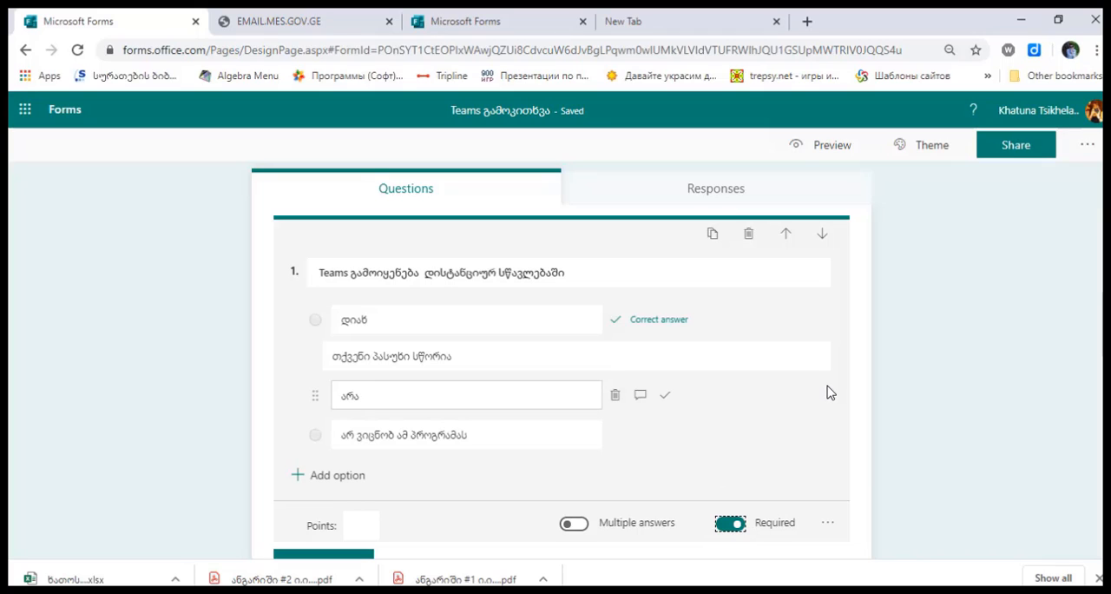
In question 2, mark "დიახ" as the correct answer and make the question required and worth 1 point
scroll(831, 393, up, 5)
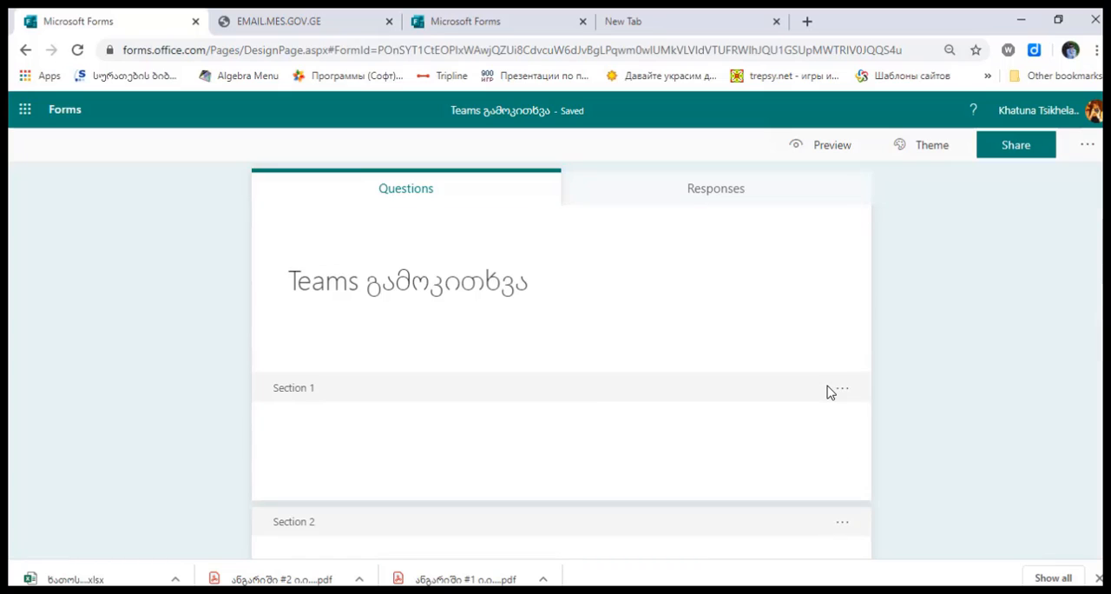
scroll(831, 394, down, 1)
scroll(831, 394, up, 1)
scroll(562, 382, down, 6)
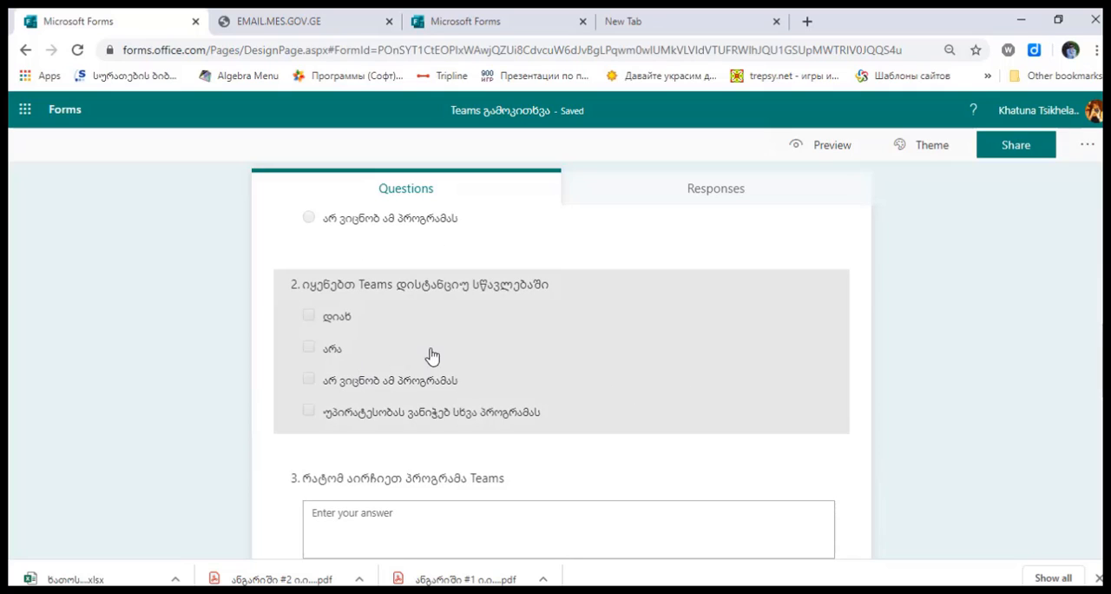
click(484, 350)
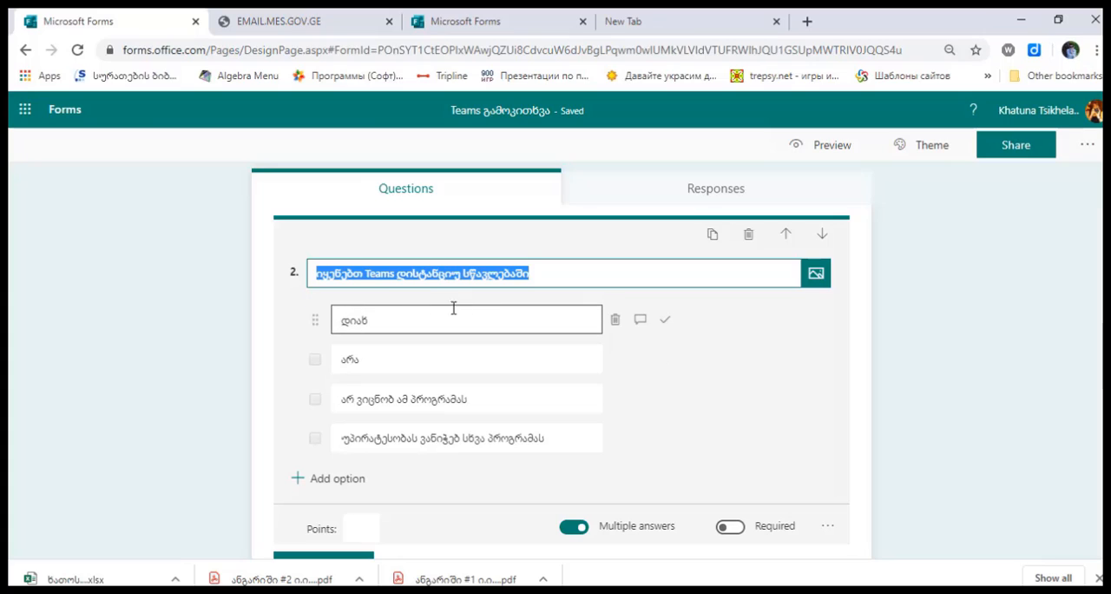
click(665, 323)
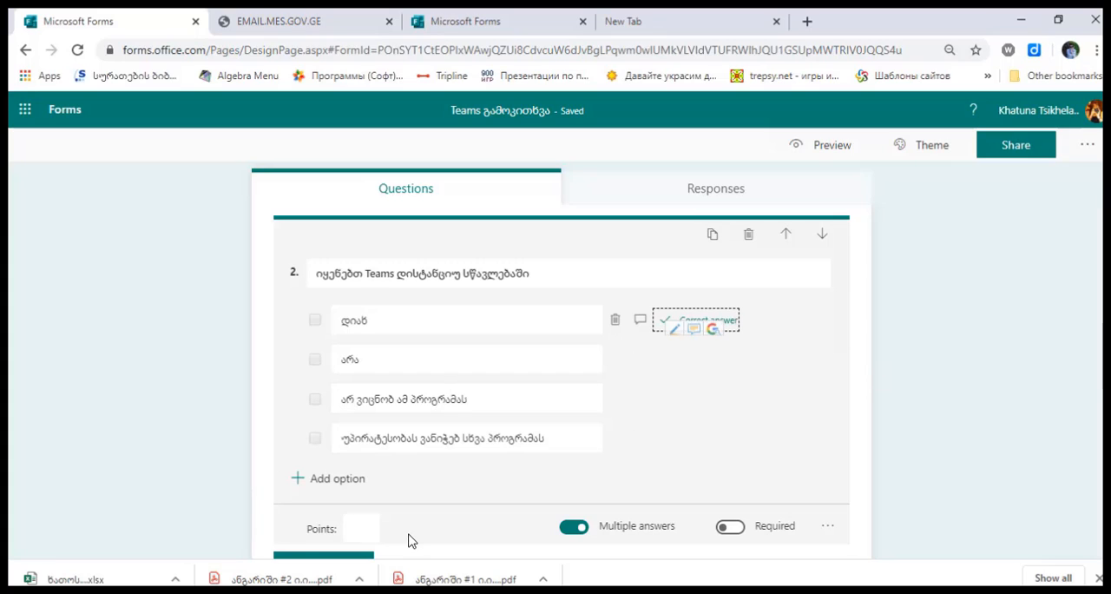
click(369, 528)
text(1)
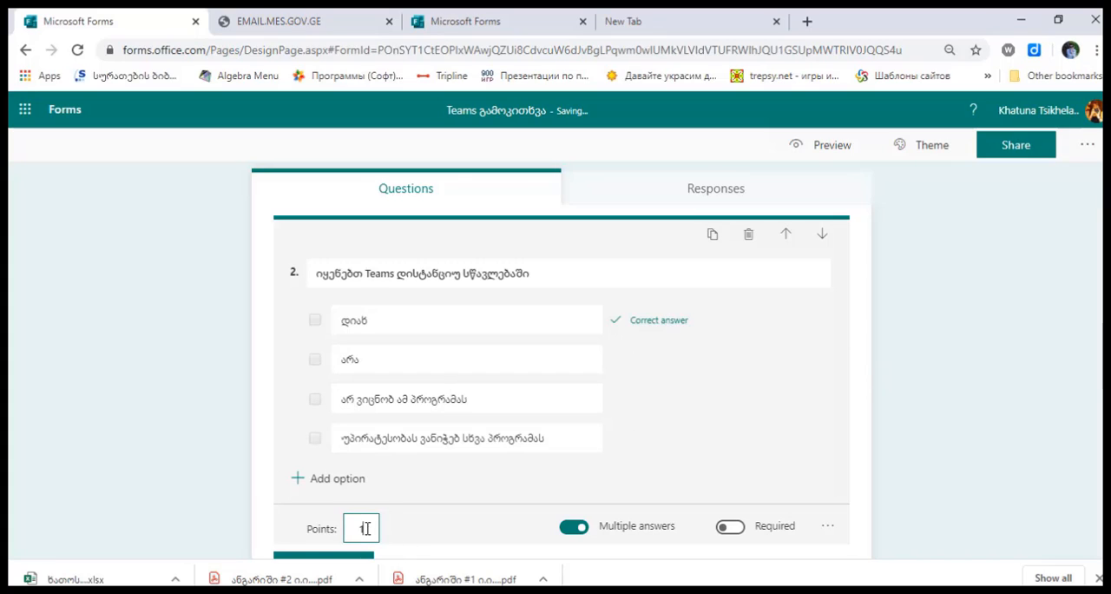
click(731, 528)
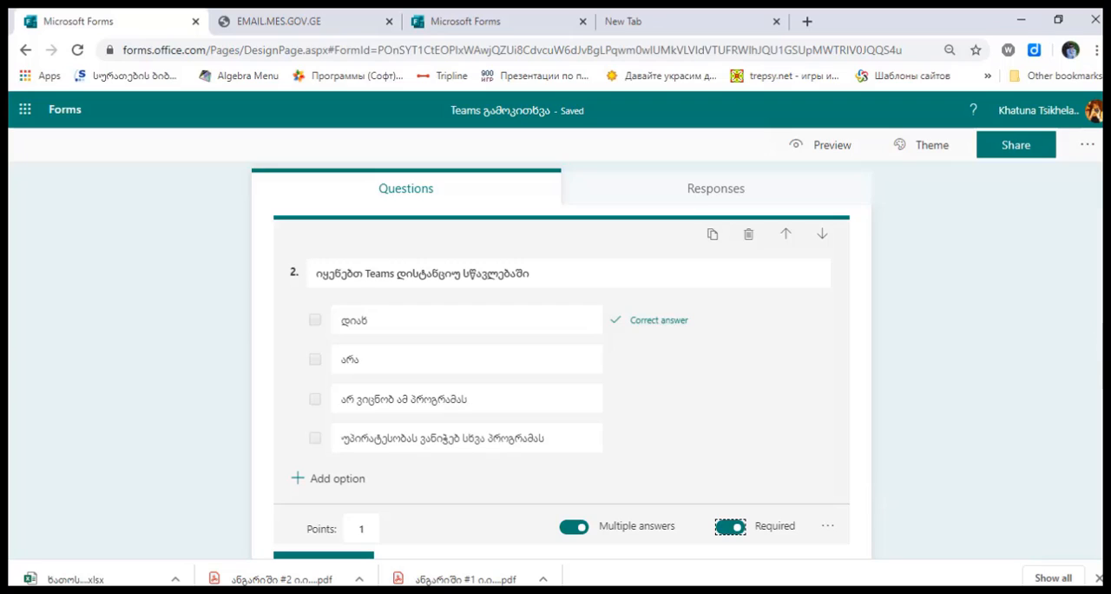
click(945, 416)
Configure question 3, "რატომ აირჩიეთ პროგრამა Teams", as a required long-answer question worth 1 point
scroll(709, 344, down, 3)
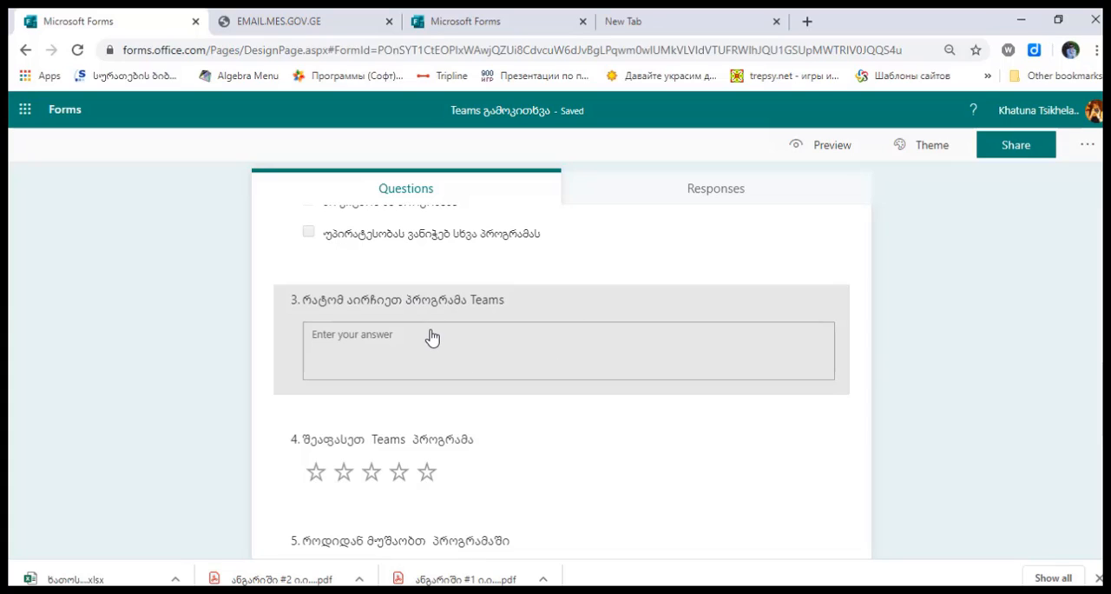
click(432, 337)
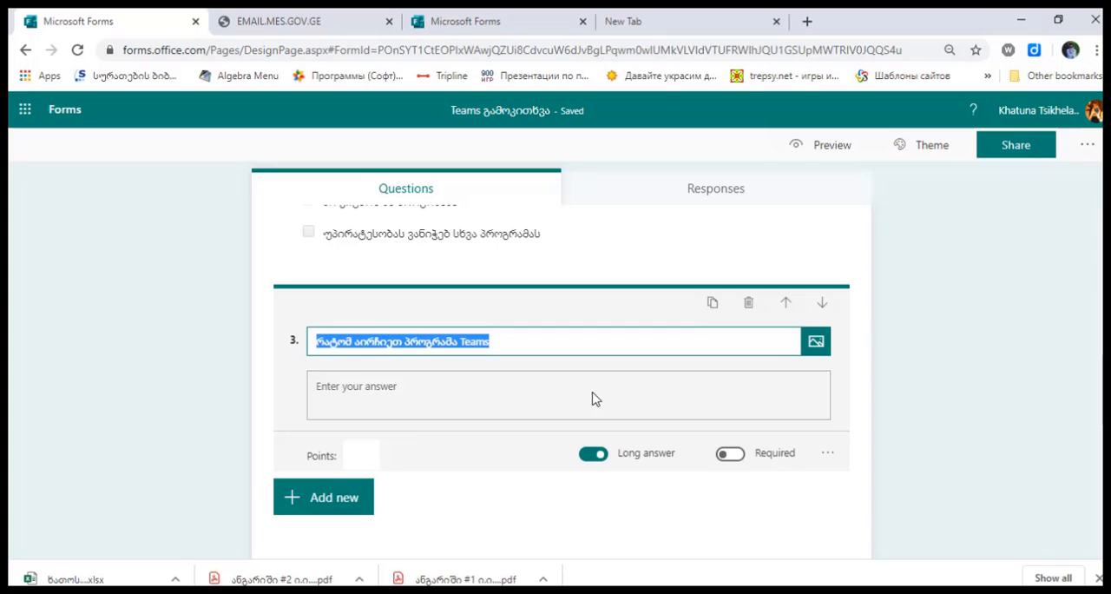
click(591, 455)
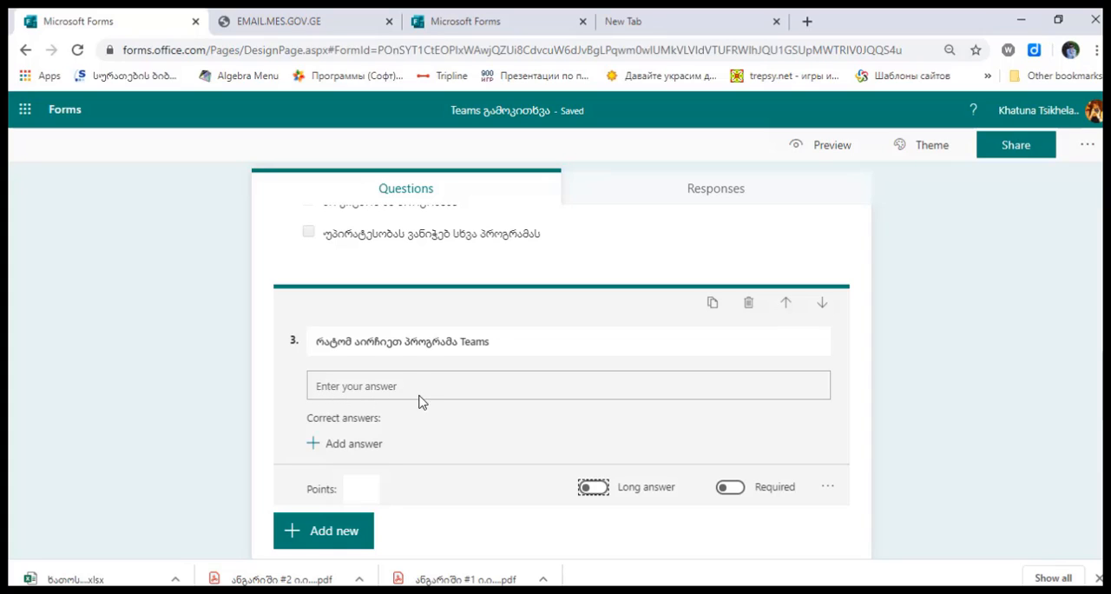
click(594, 488)
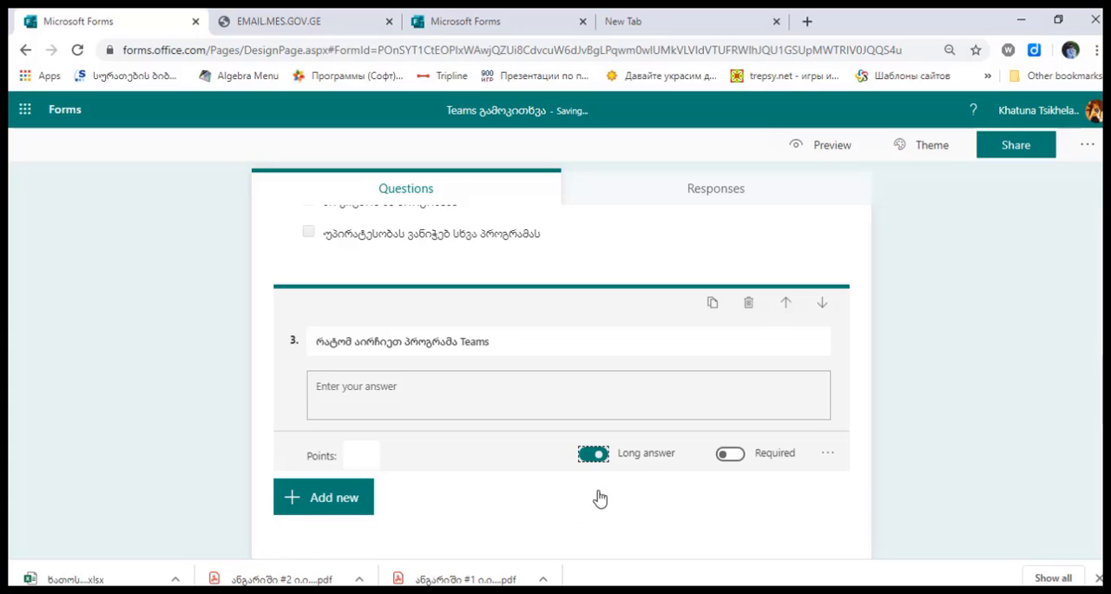
click(363, 456)
text(1)
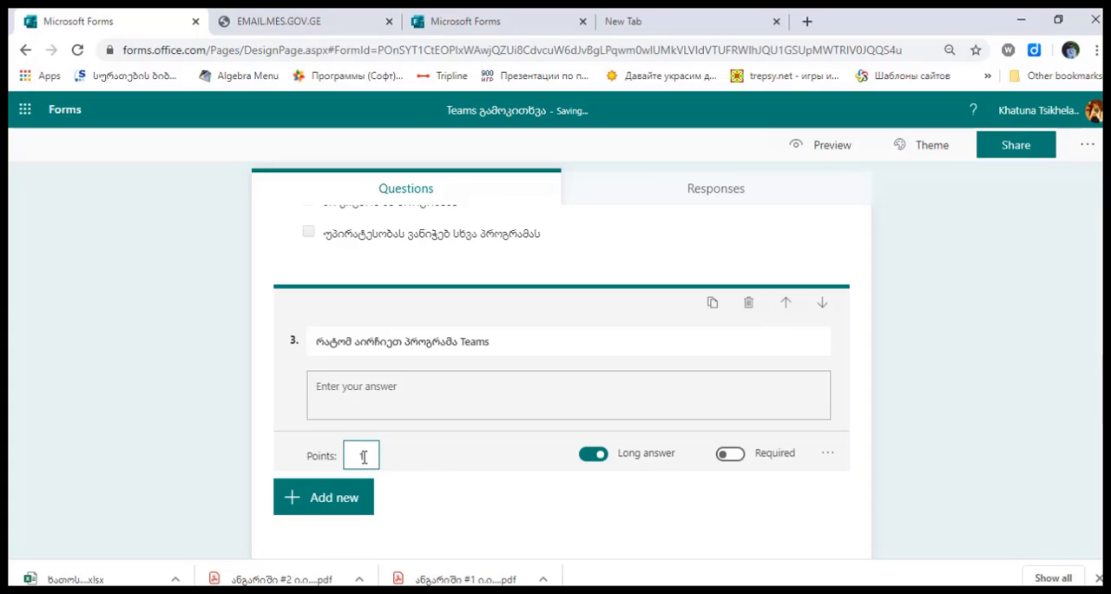
click(731, 455)
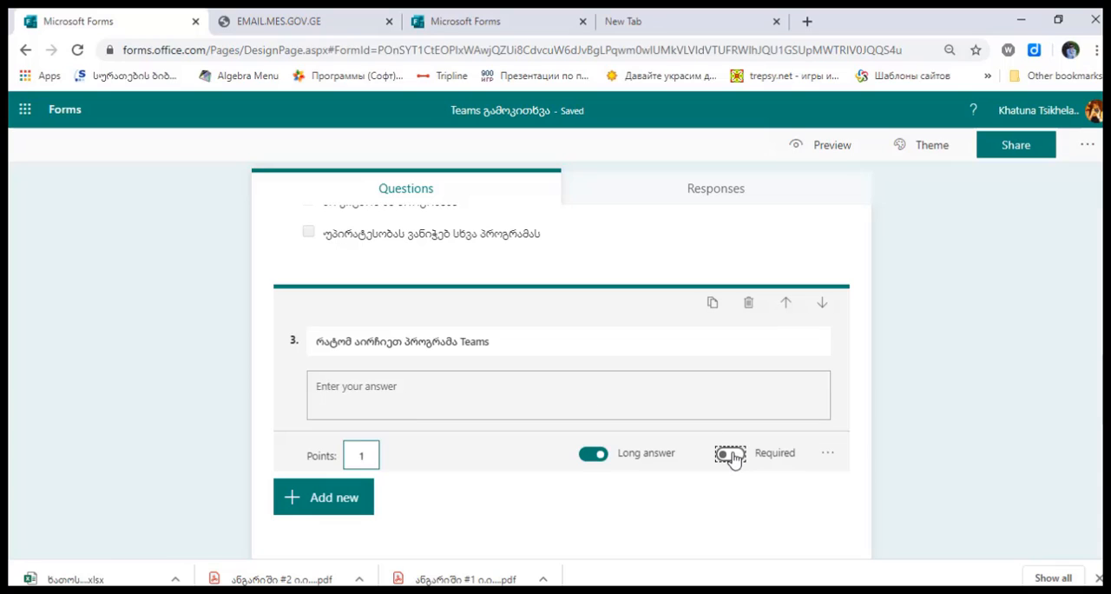
click(986, 412)
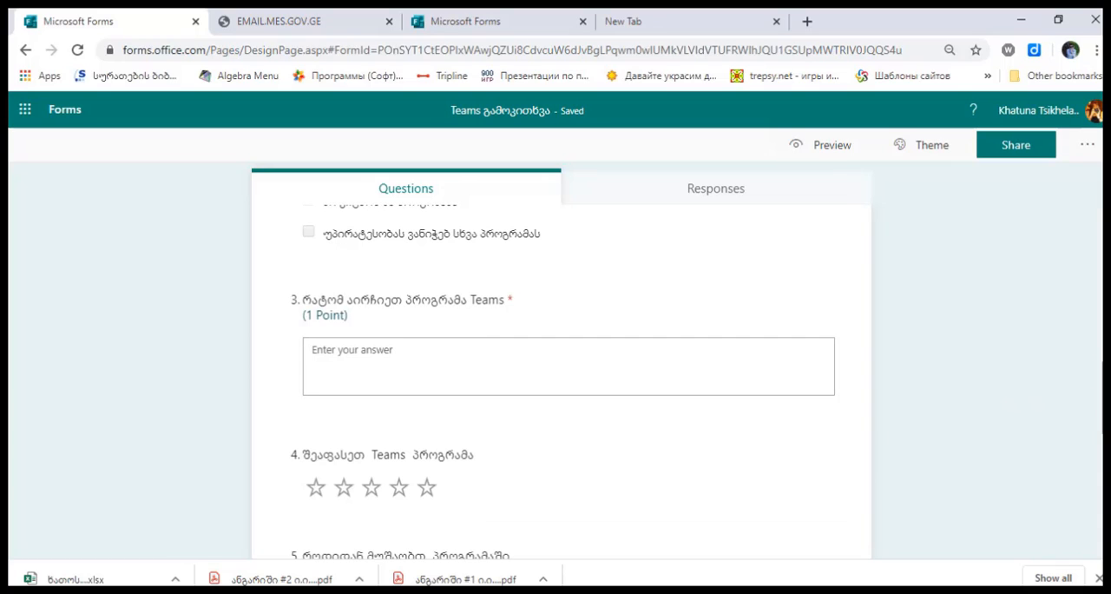
Open question 4, "შეაფასეთ Teams პროგრამა", and examine the available rating levels without changing them
click(523, 478)
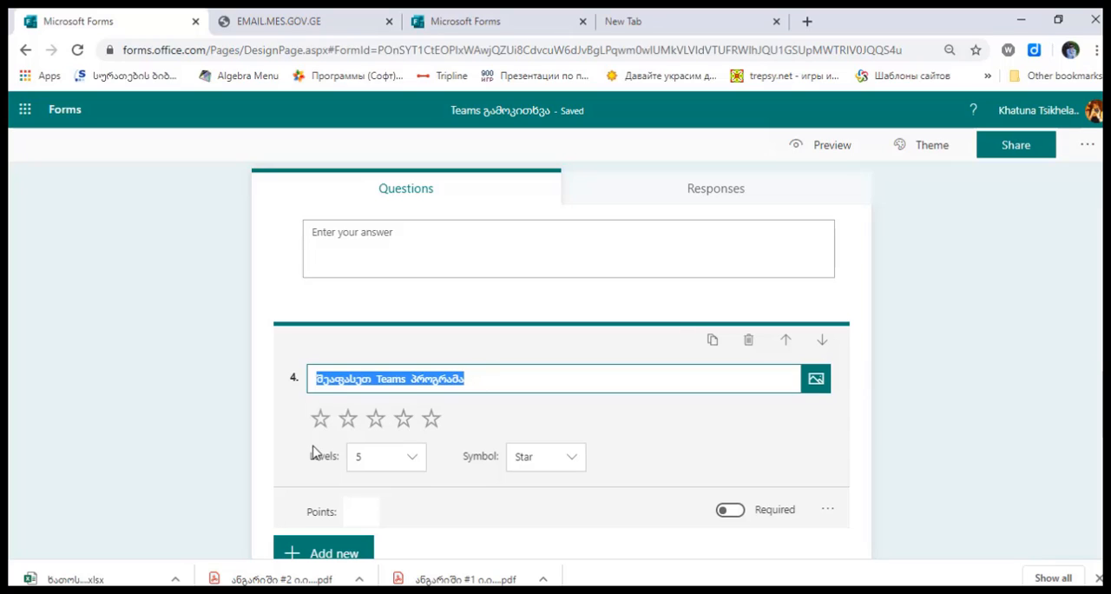
click(410, 461)
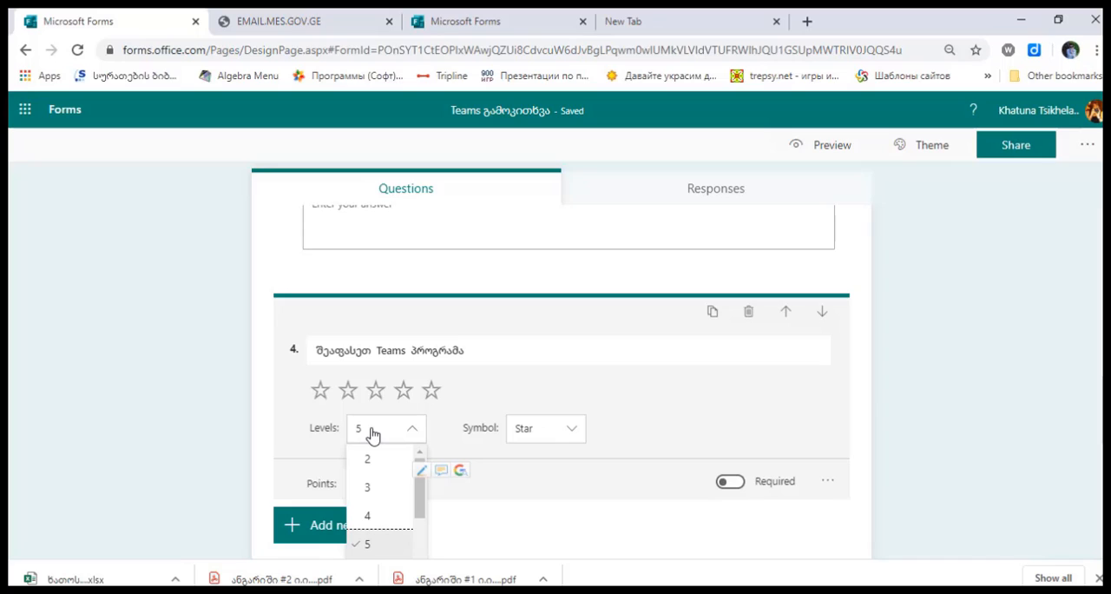
mouse_move(421, 496)
mouse_down()
mouse_move(422, 525)
mouse_move(422, 503)
mouse_up()
click(707, 414)
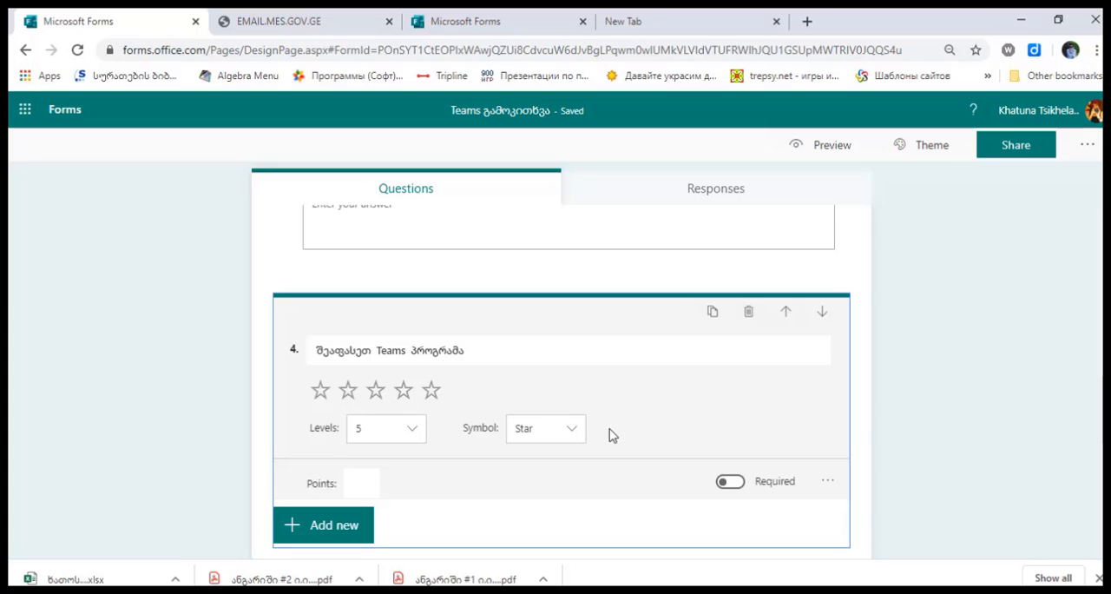
Try the Number symbol for question 4's rating scale, then restore the Star symbol
click(573, 440)
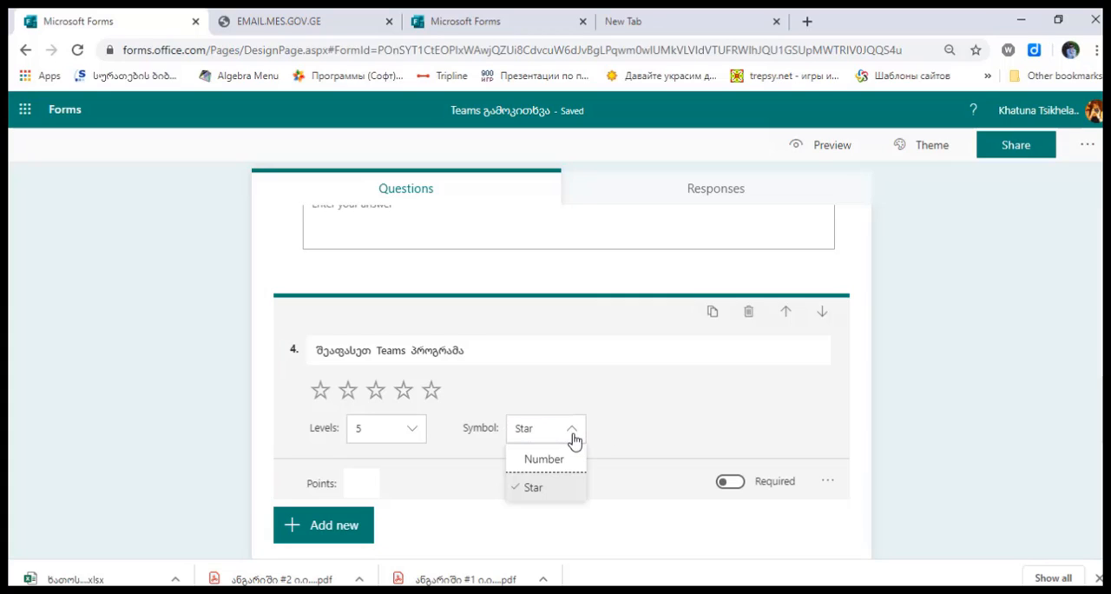
click(557, 463)
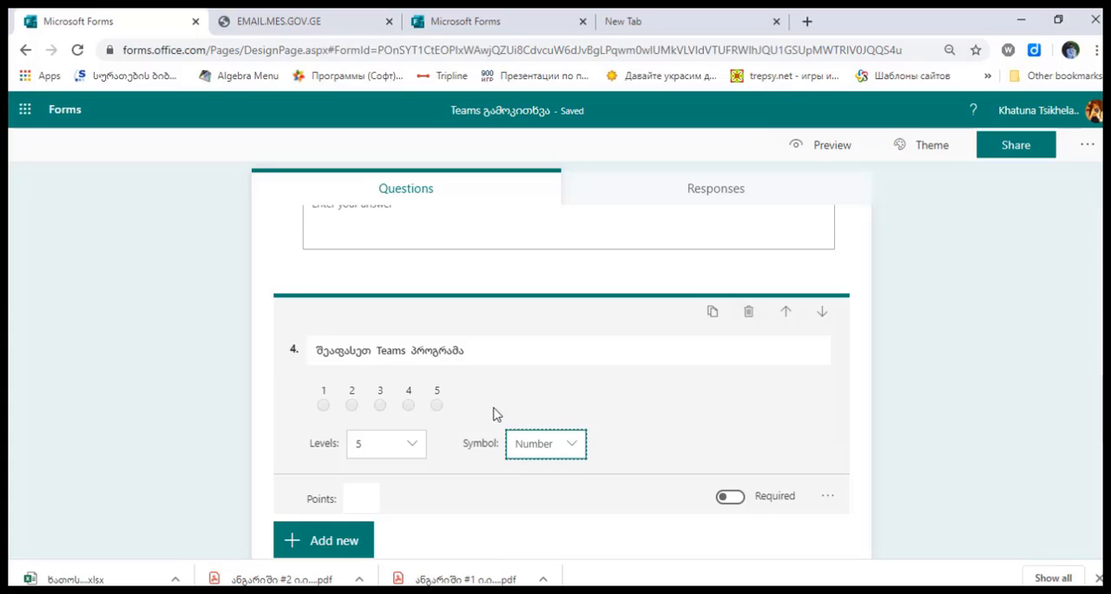
click(558, 446)
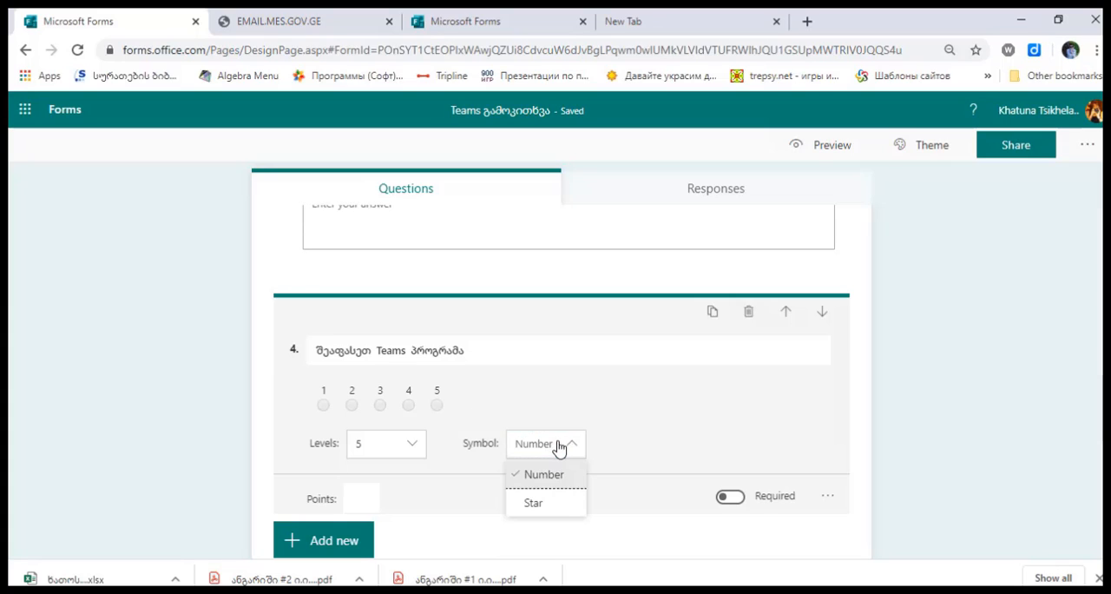
click(558, 508)
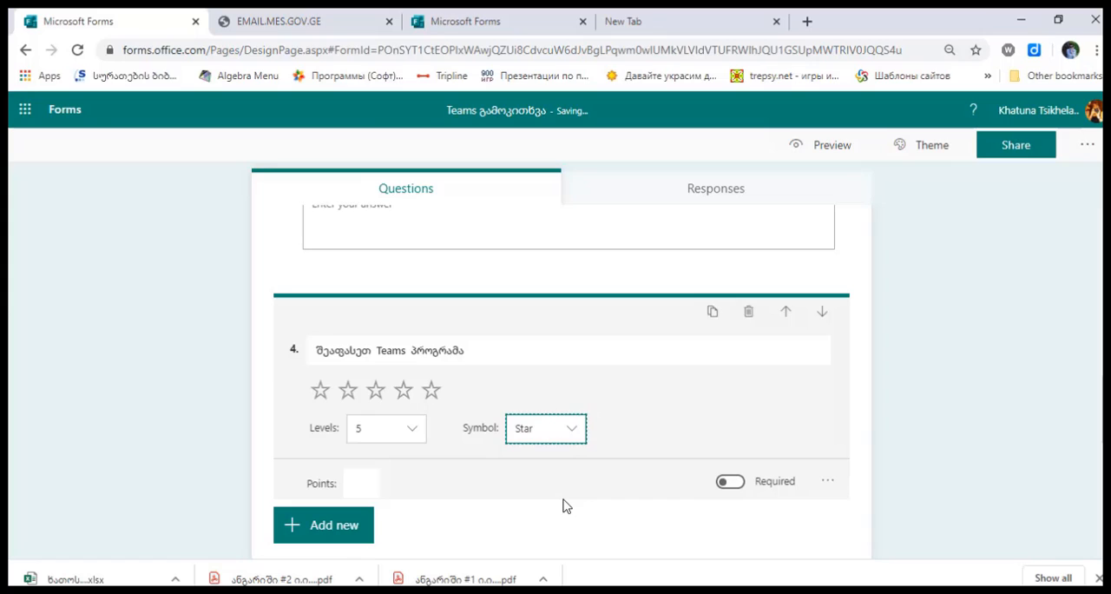
Make question 4, "შეაფასეთ Teams პროგრამა", required and worth 1 point
click(360, 482)
text(1)
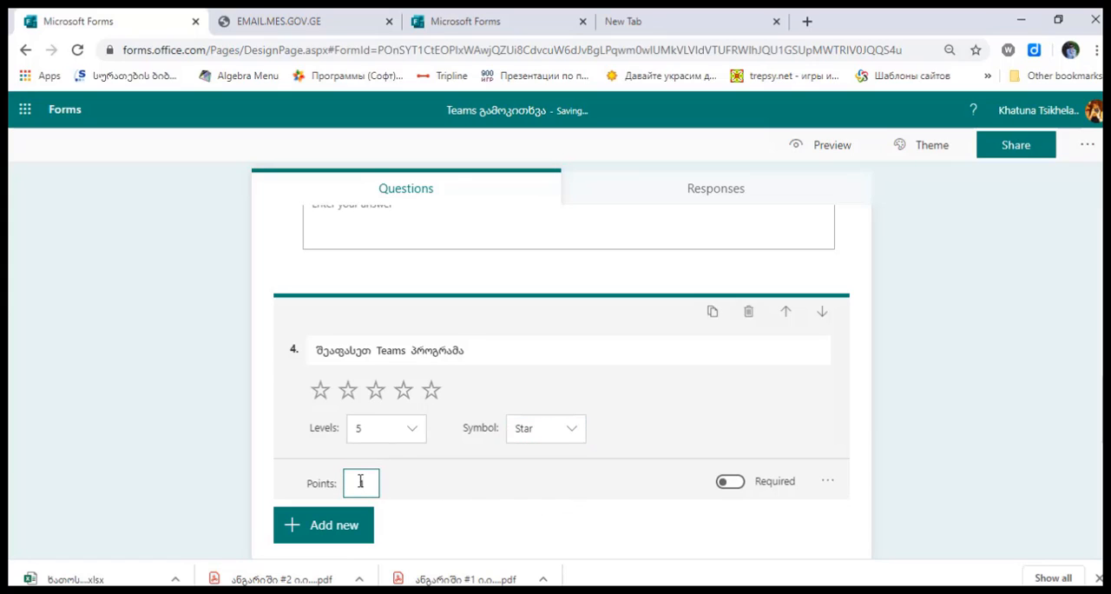
click(734, 484)
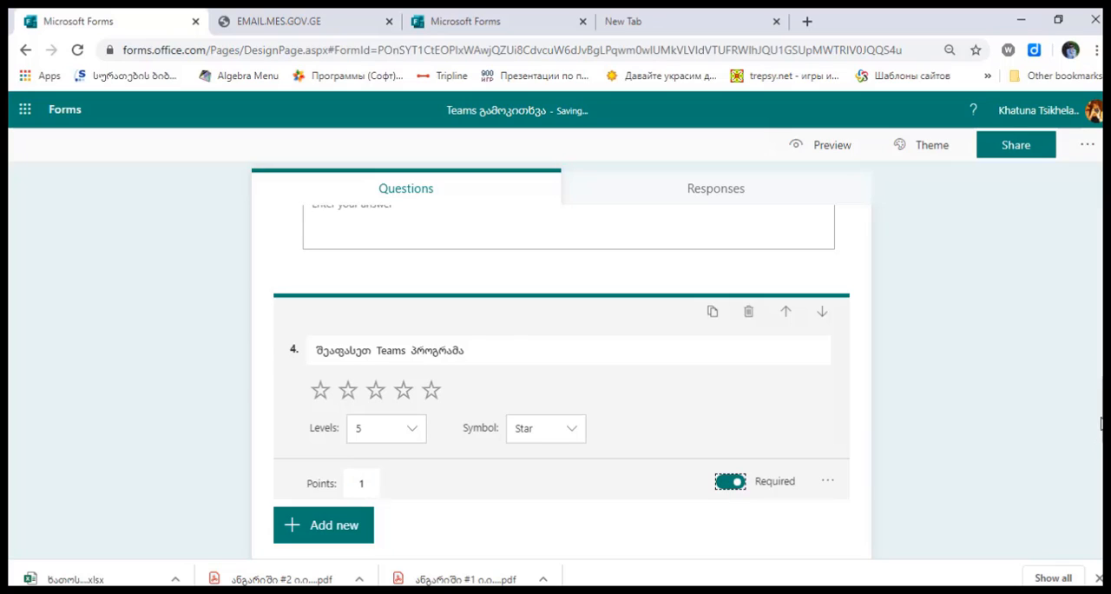
Examine the date field of question 5, then look over the statement grid in question 6 and the rating scale in question 7
drag(1102, 416, 1102, 439)
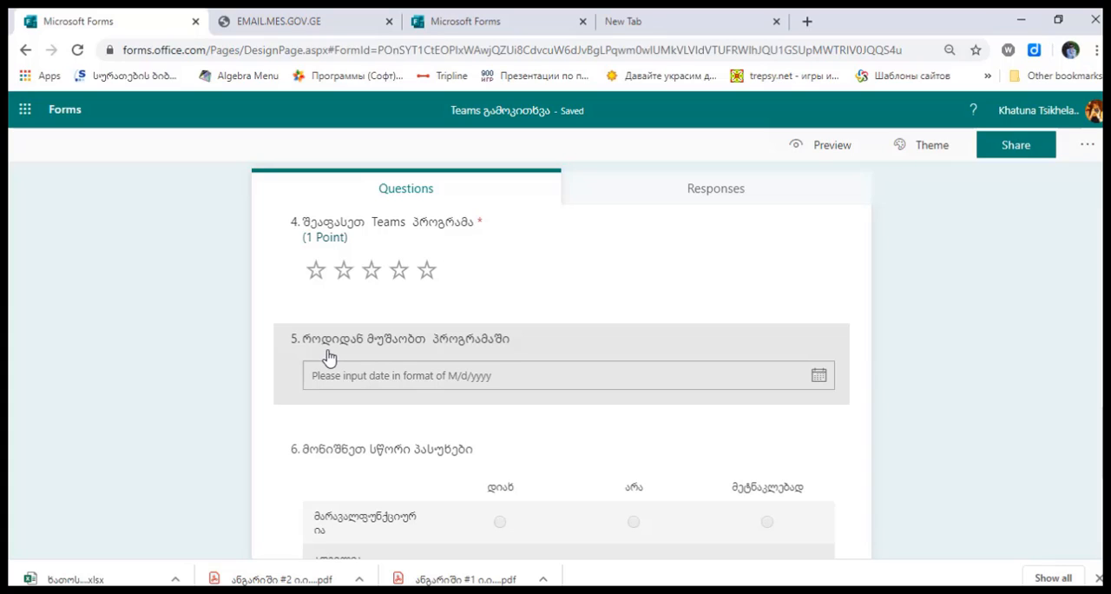
click(521, 384)
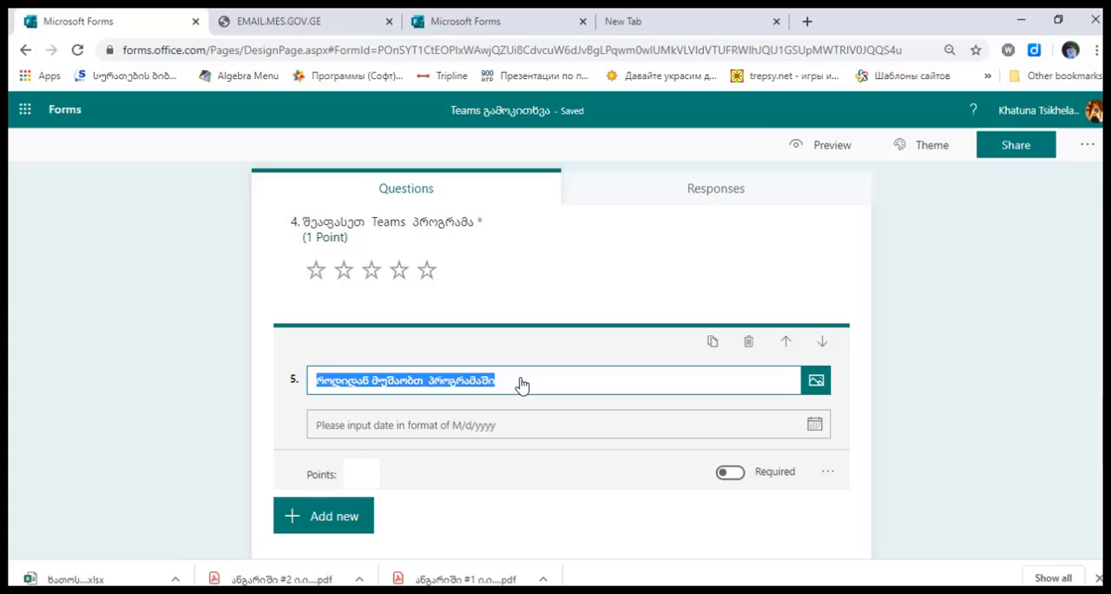
click(817, 425)
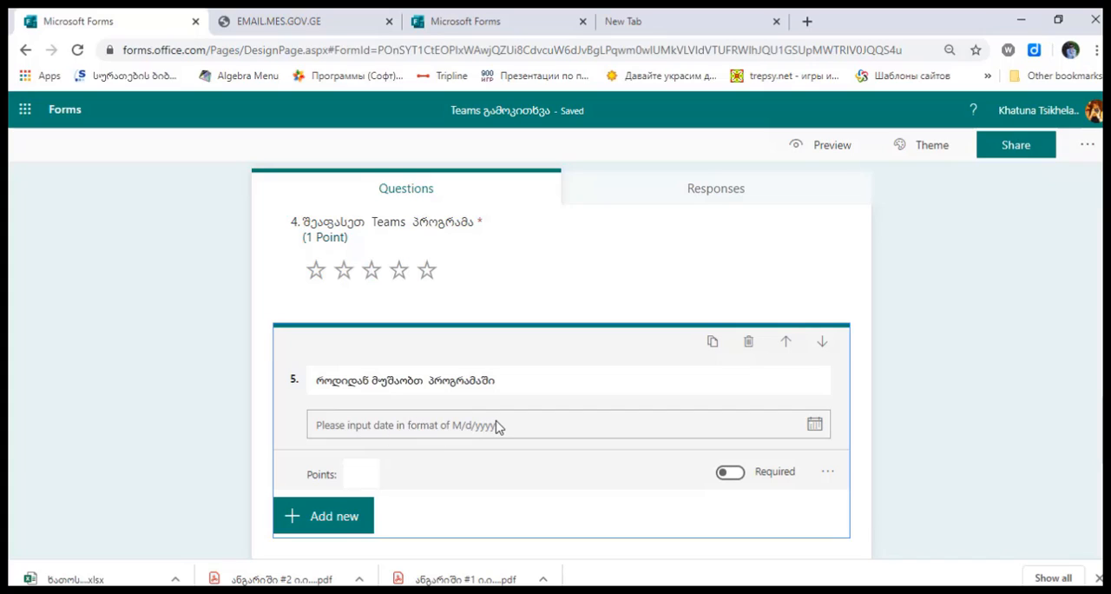
click(946, 390)
scroll(946, 390, down, 2)
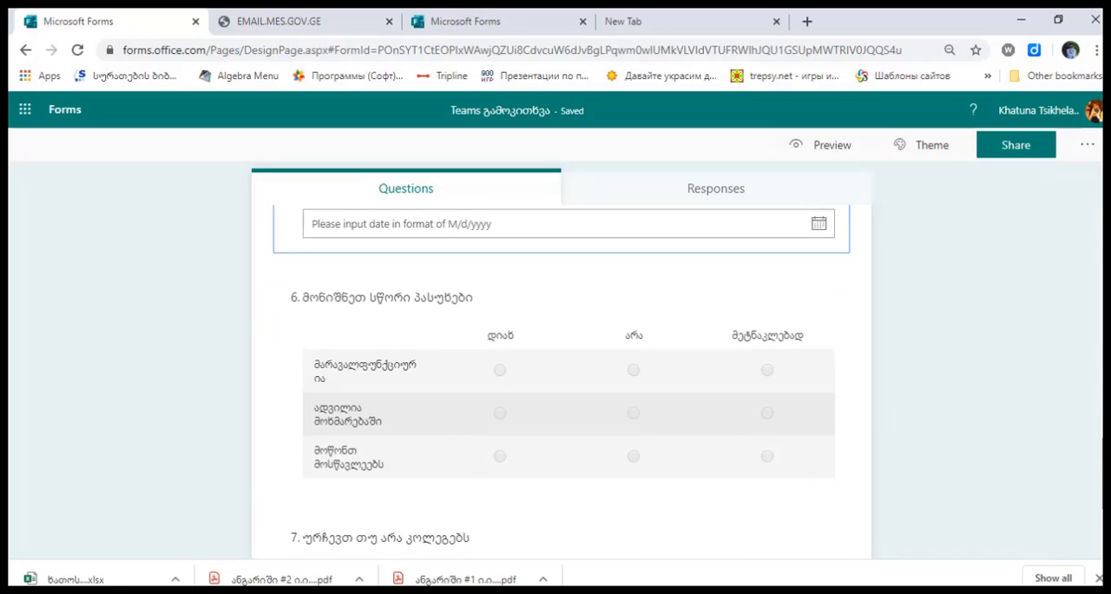
scroll(561, 382, down, 1)
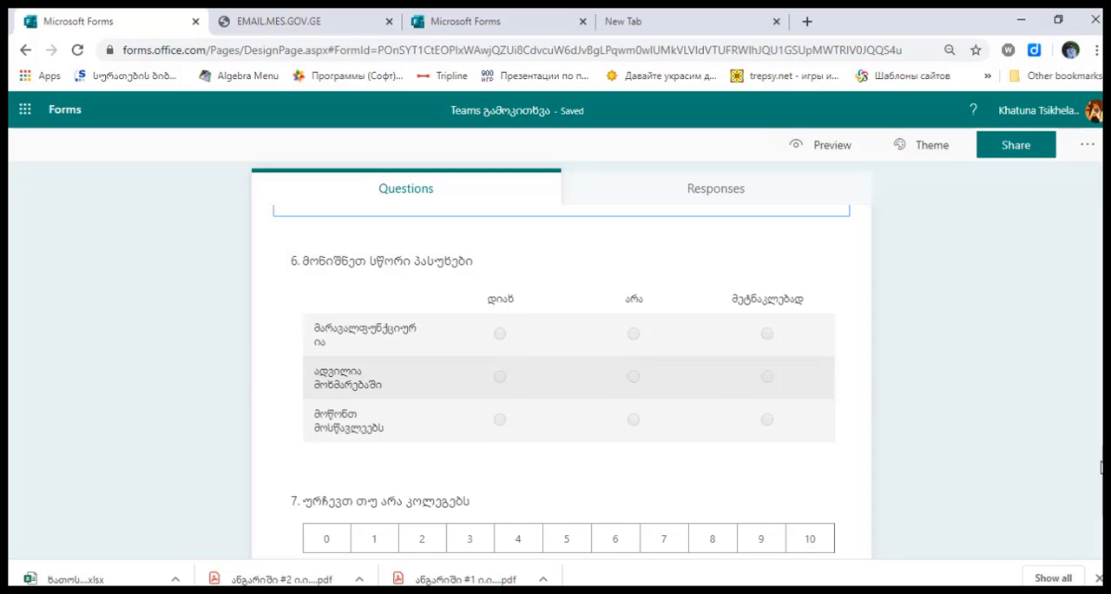
scroll(1101, 469, down, 3)
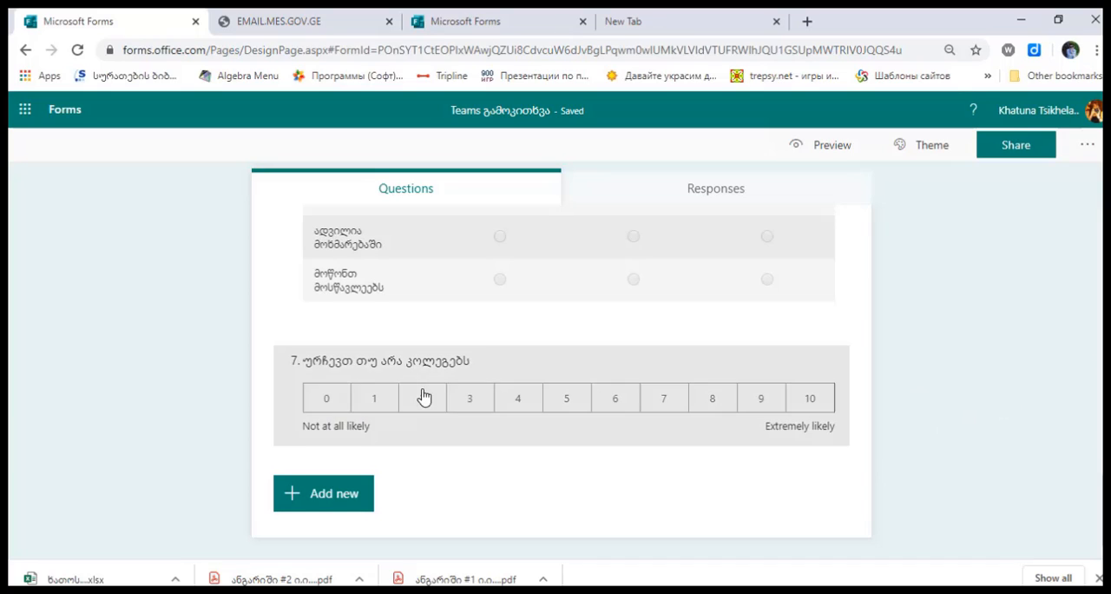
Make question 6, "მონიშნეთ სწორი პასუხები", required
scroll(317, 380, up, 1)
click(317, 379)
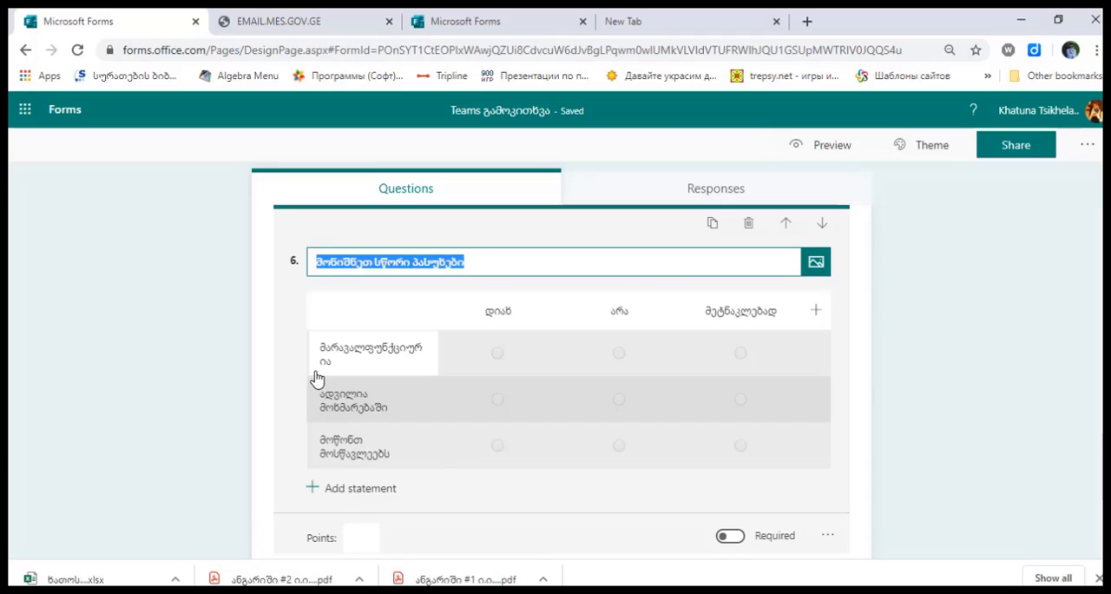
click(734, 538)
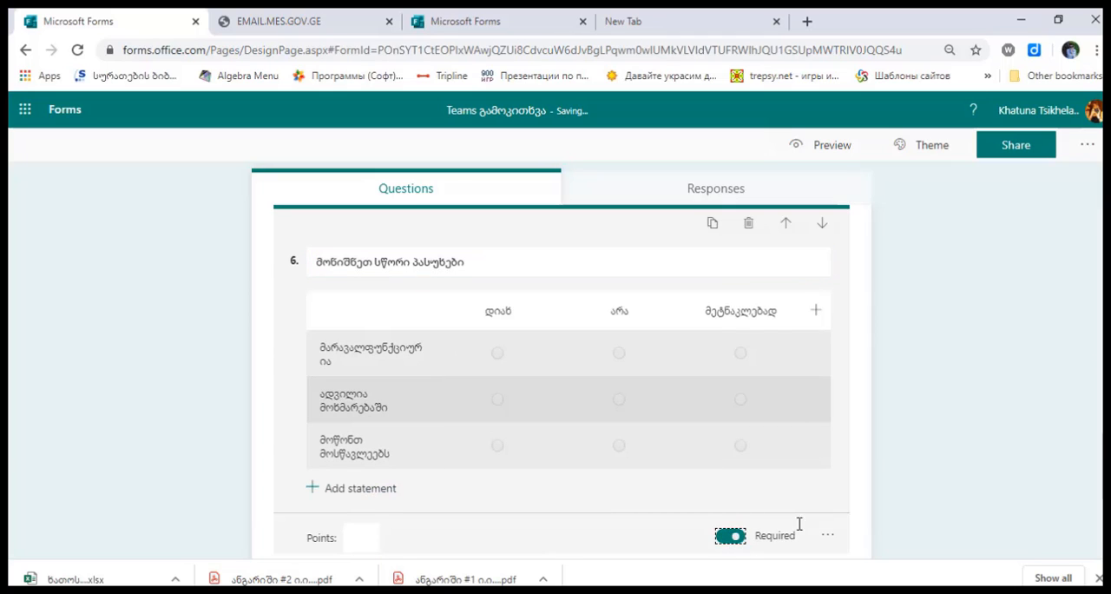
click(984, 469)
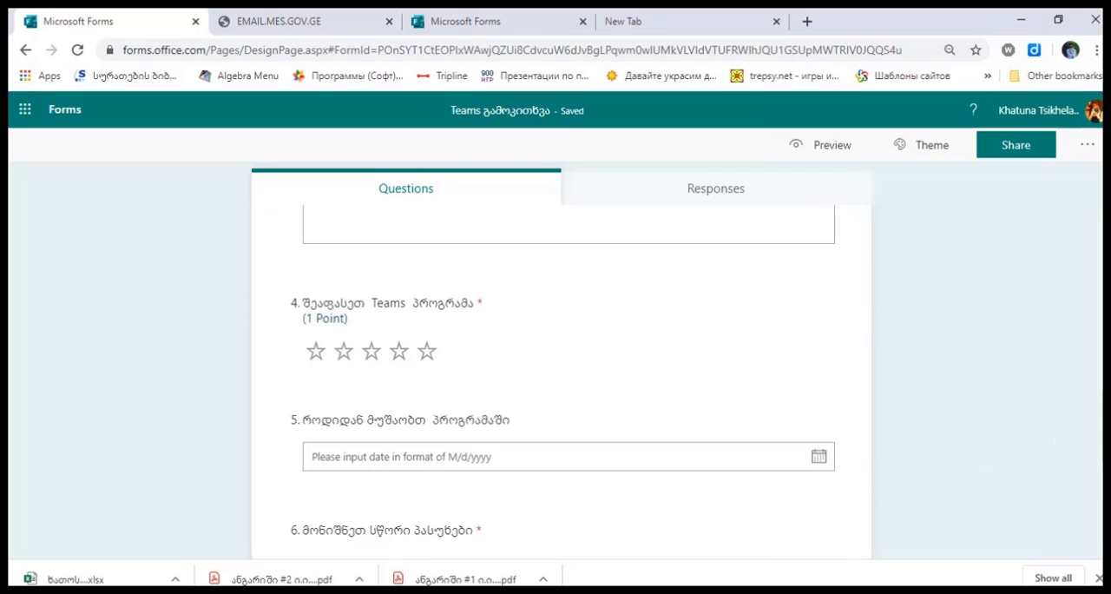
Make question 5, "როდიდან მუშაობთ პროგრამაში", required and worth 1 point
click(687, 491)
click(734, 491)
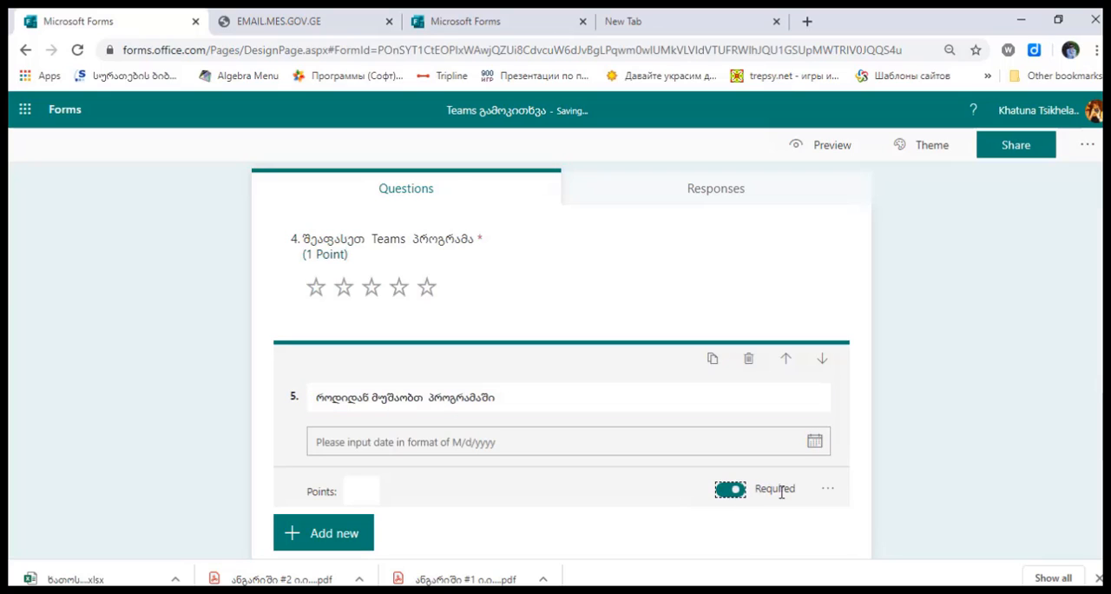
click(355, 491)
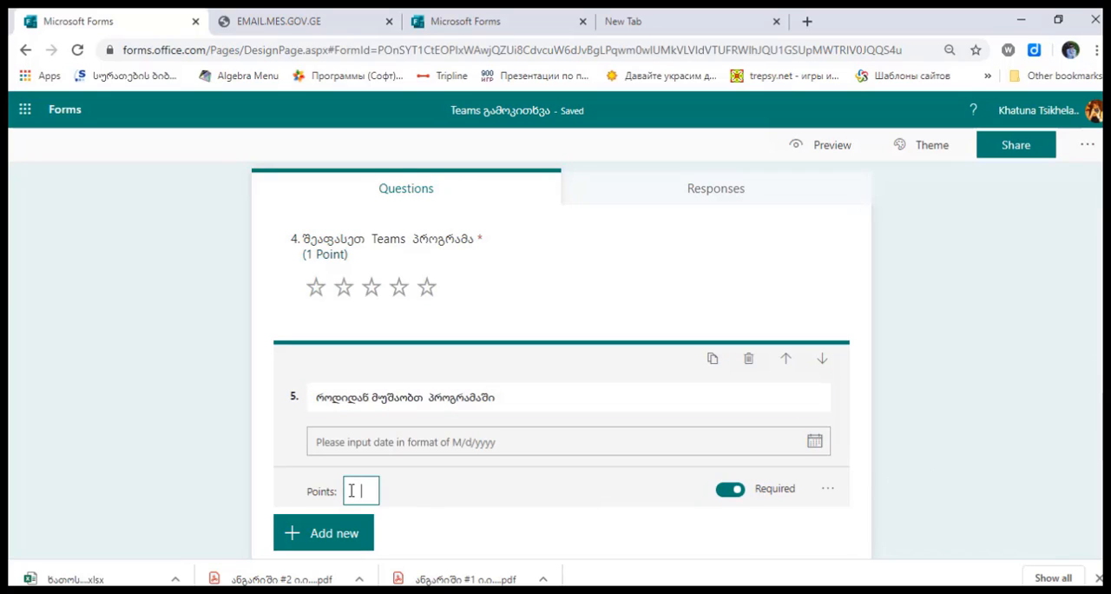
text(1)
click(943, 434)
Recheck question 4's settings, then examine the quiz title and the options available for Section 1
scroll(658, 359, up, 1)
click(486, 363)
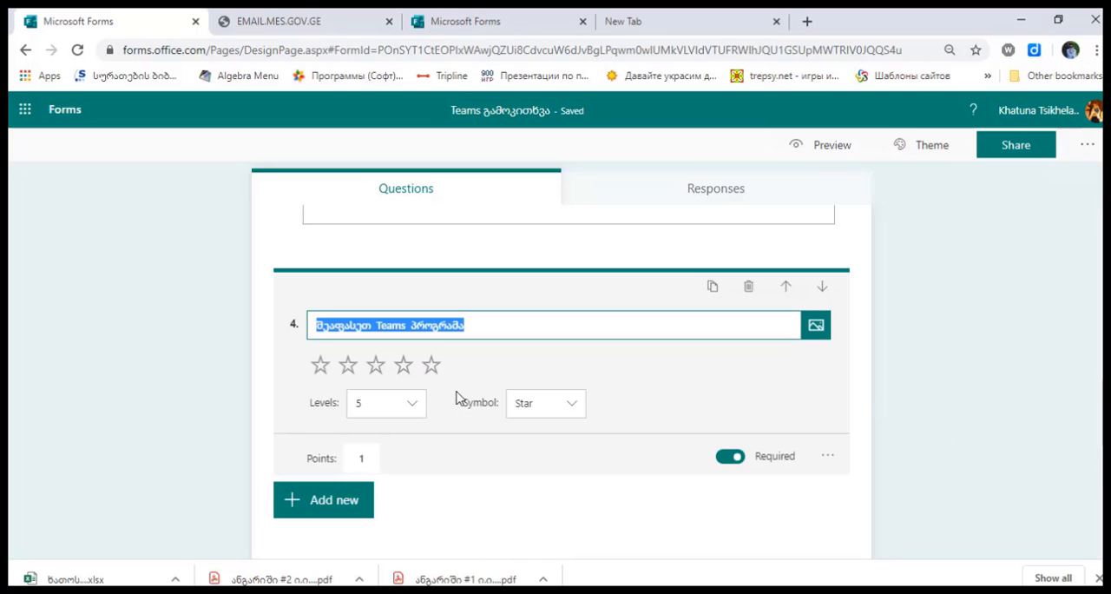
click(1088, 404)
scroll(1088, 405, up, 10)
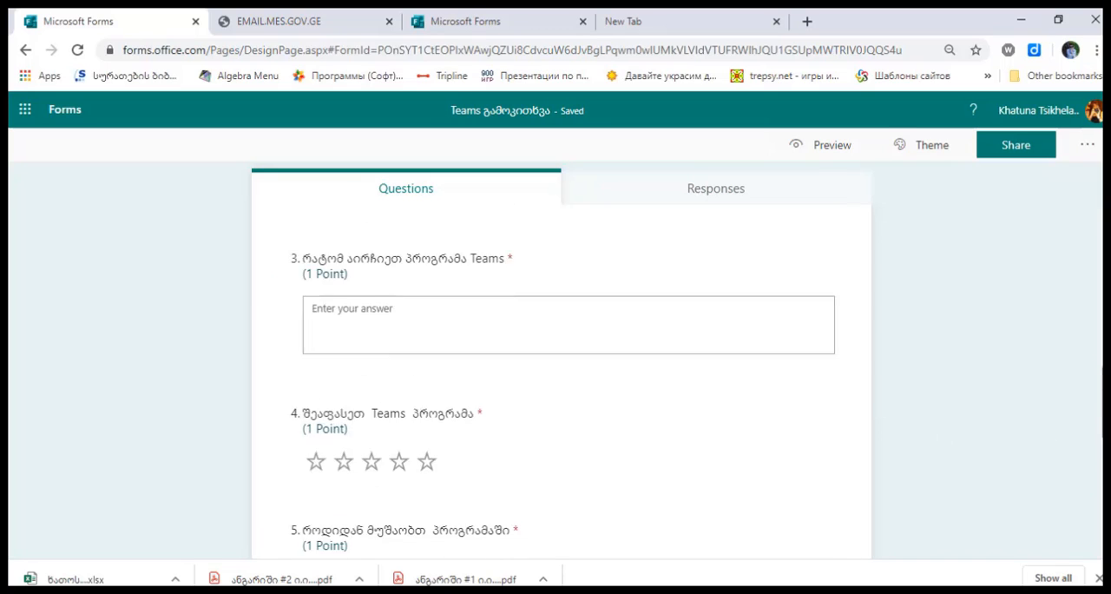
scroll(562, 381, up, 1)
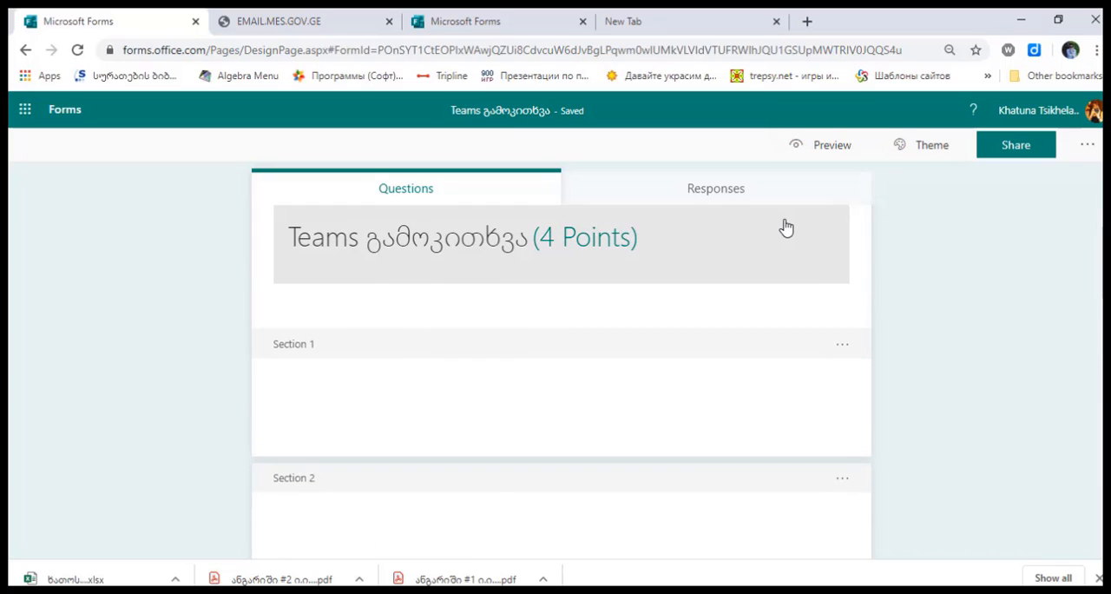
click(843, 344)
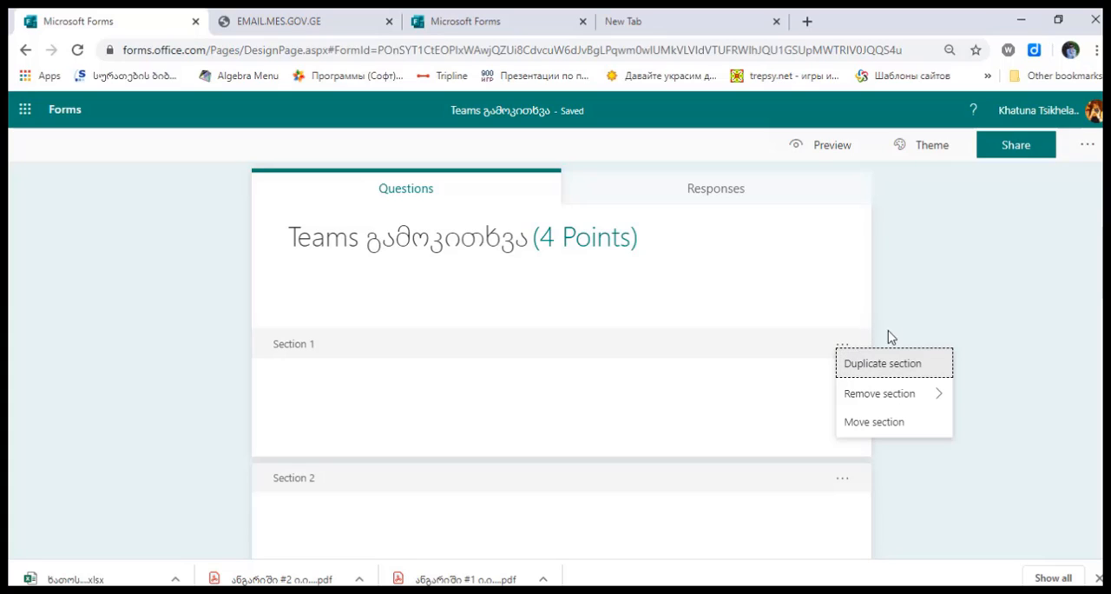
click(922, 263)
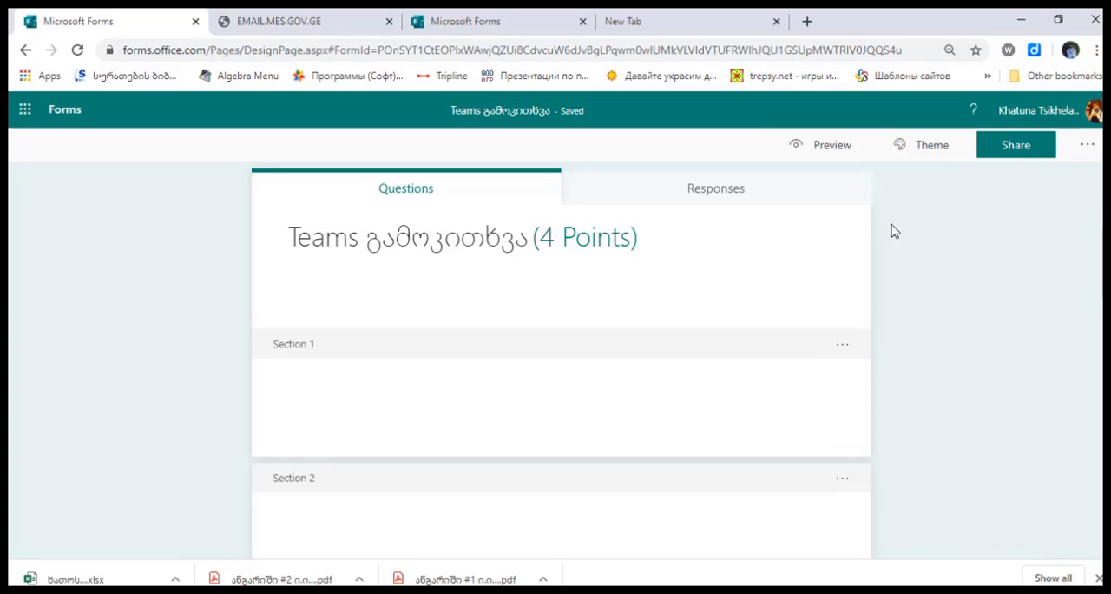
Preview the quiz questions in the computer and mobile layouts, then return to editing
click(816, 153)
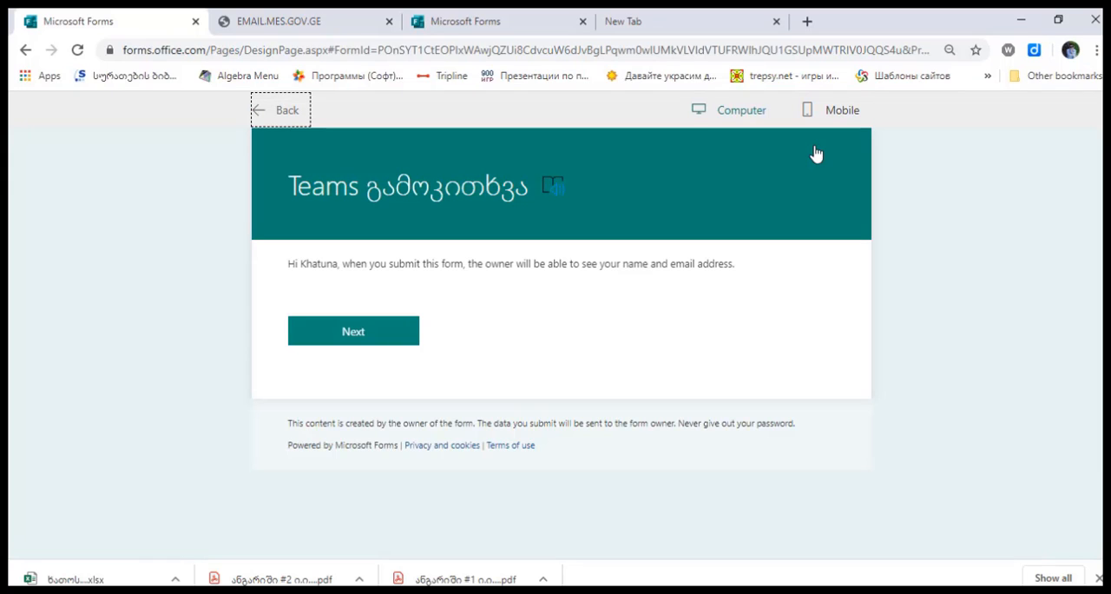
click(407, 331)
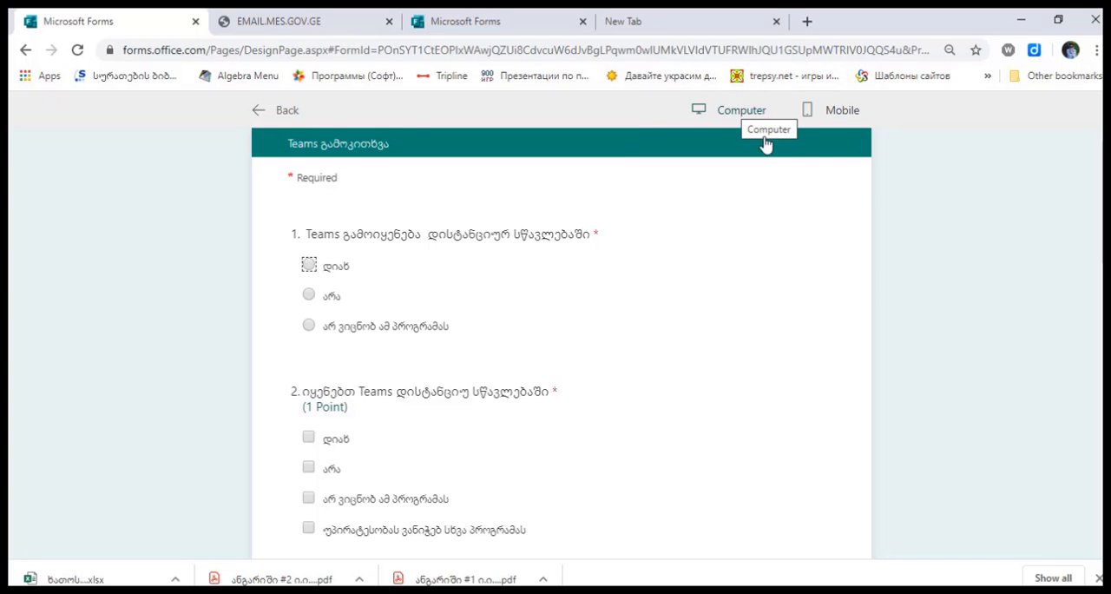
click(844, 119)
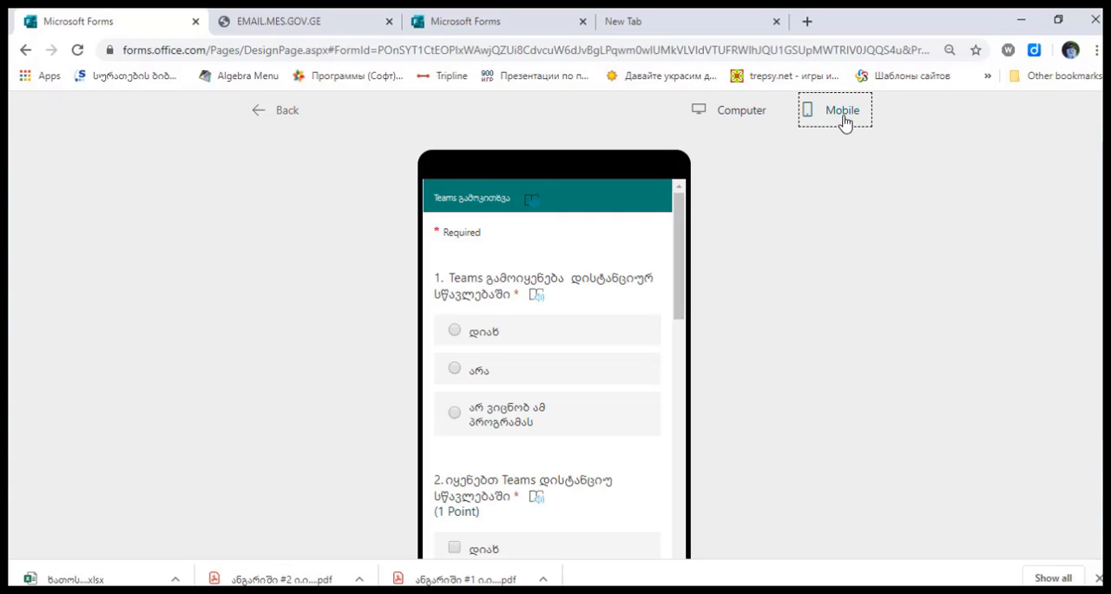
mouse_move(680, 237)
mouse_down()
mouse_move(675, 496)
mouse_move(680, 228)
mouse_up()
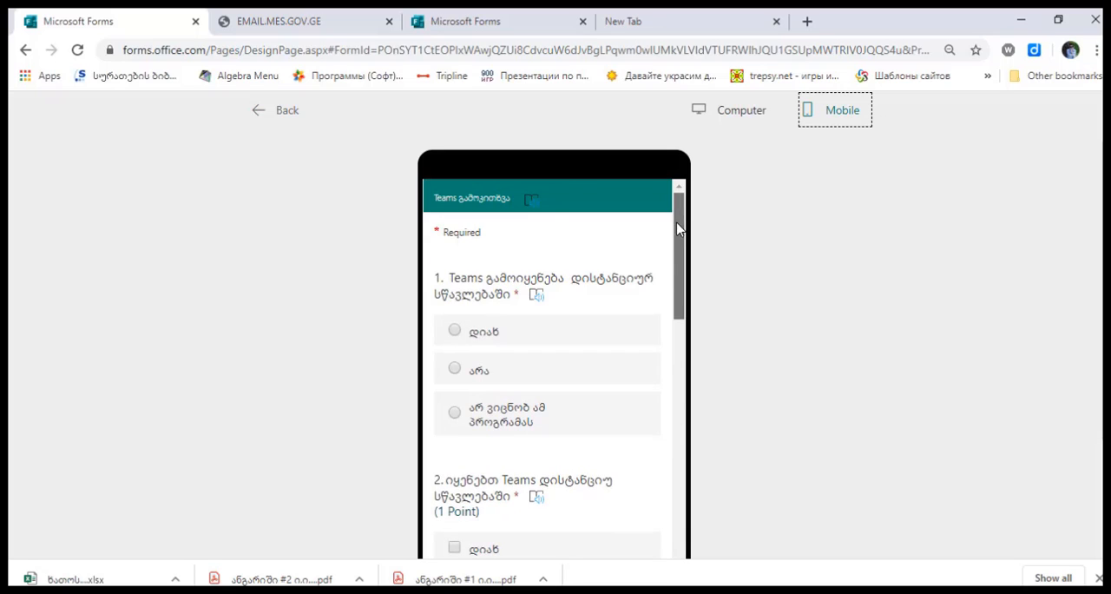
click(290, 112)
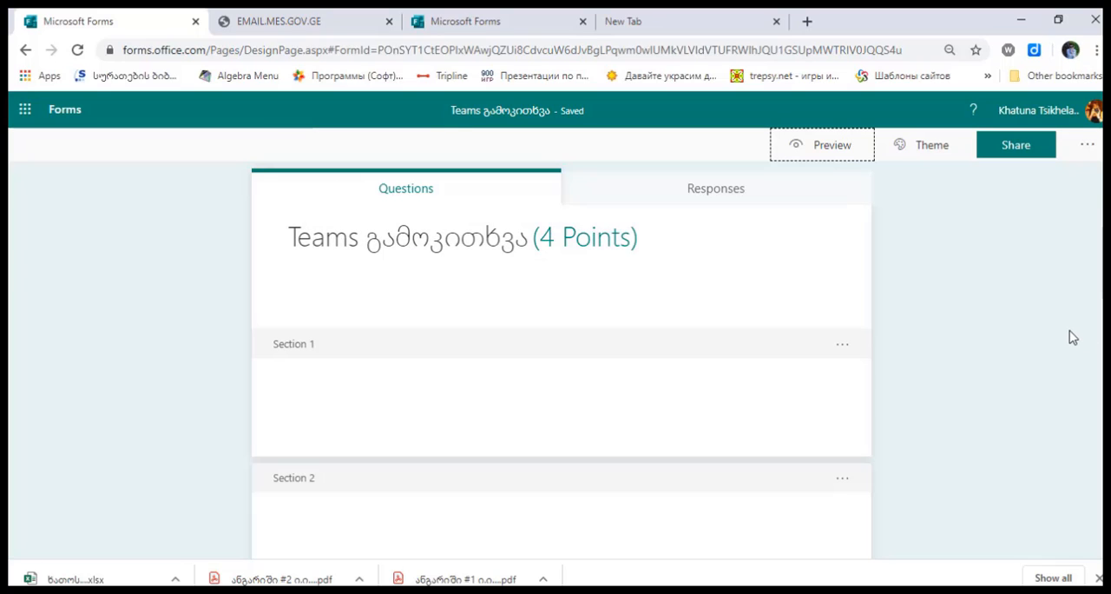
Set the quiz sharing so that anyone with the link can respond, and copy the response link
click(997, 151)
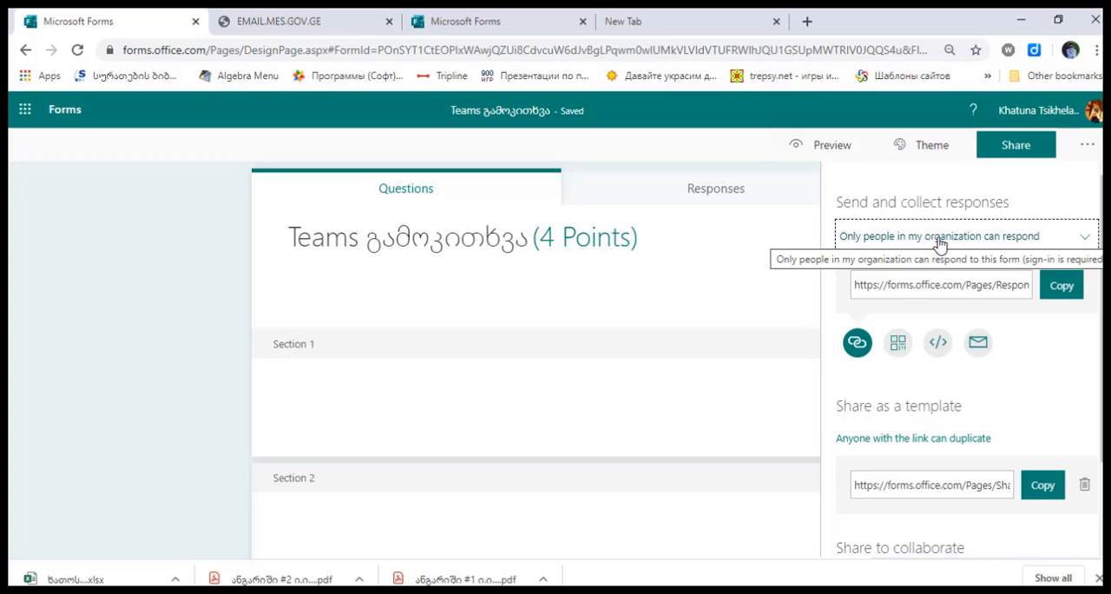
click(1087, 239)
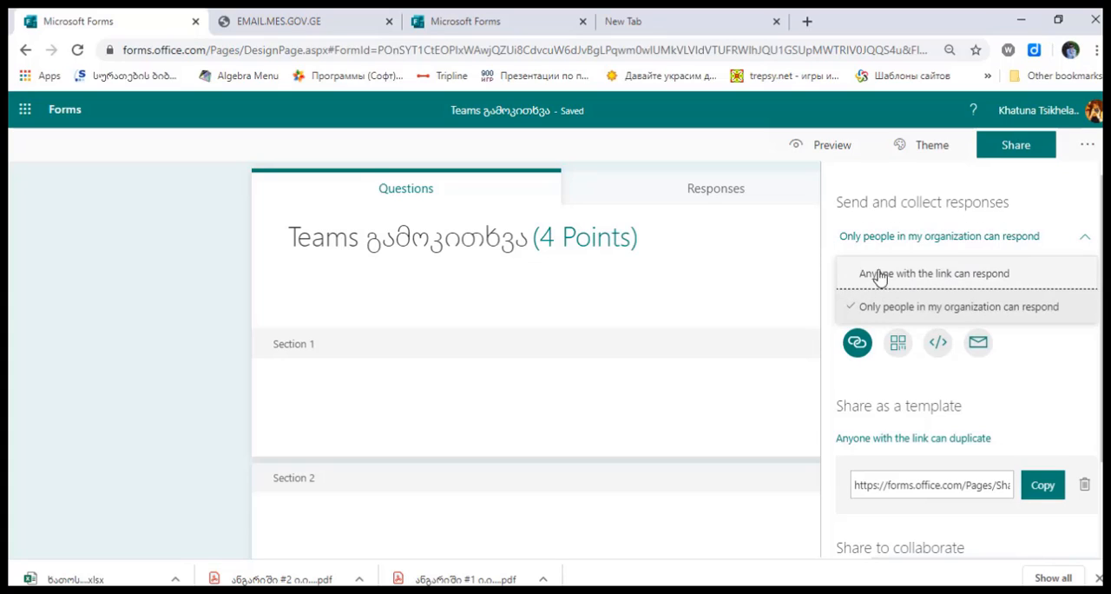
click(930, 275)
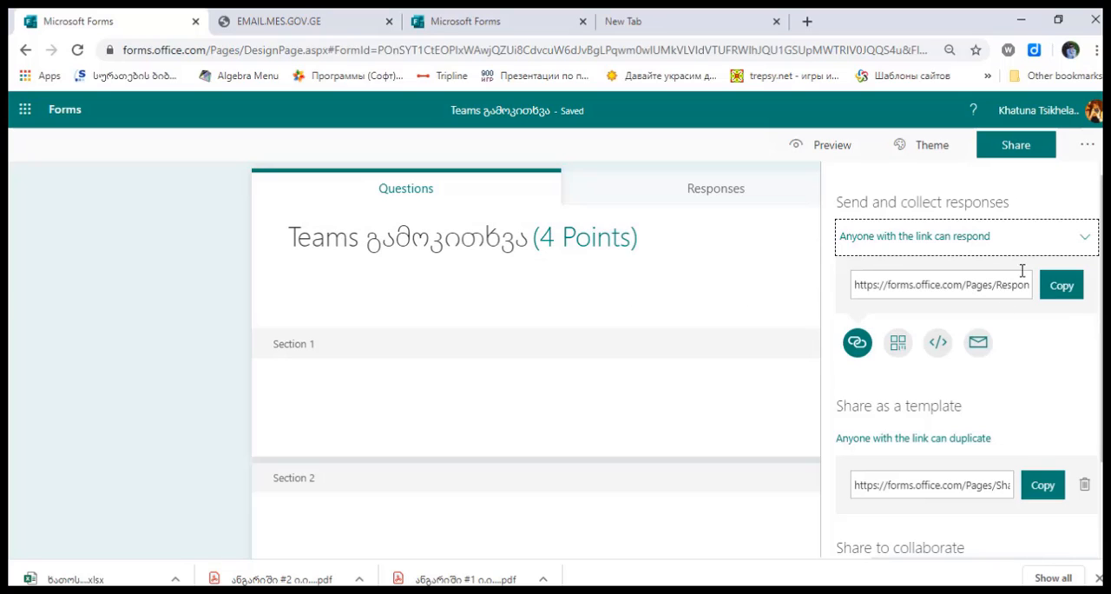
click(1076, 293)
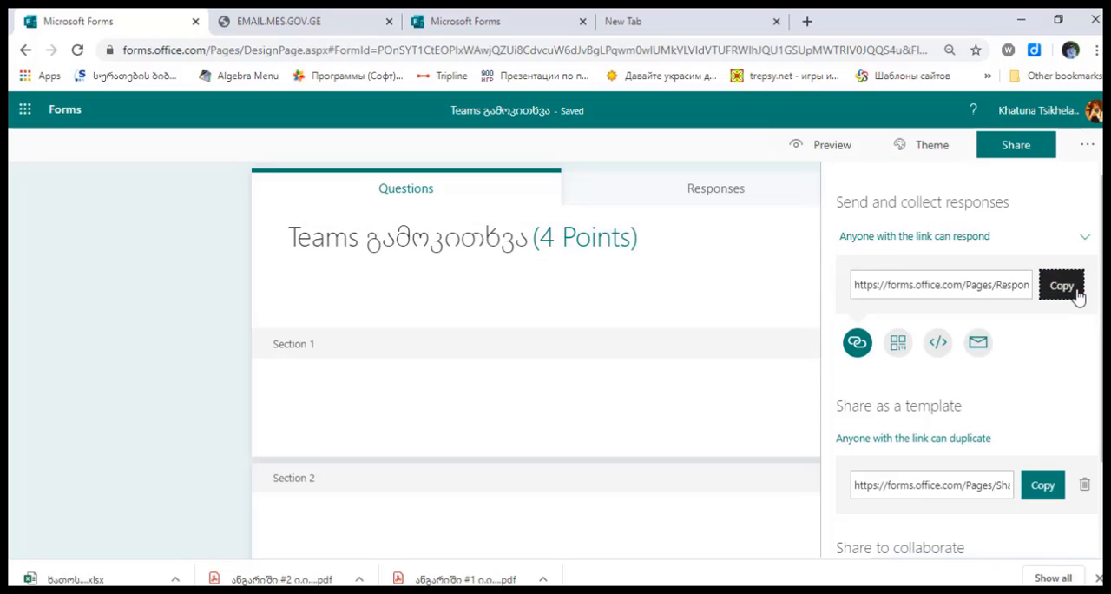
Open the copied response link in a new incognito window and start the quiz
click(1094, 51)
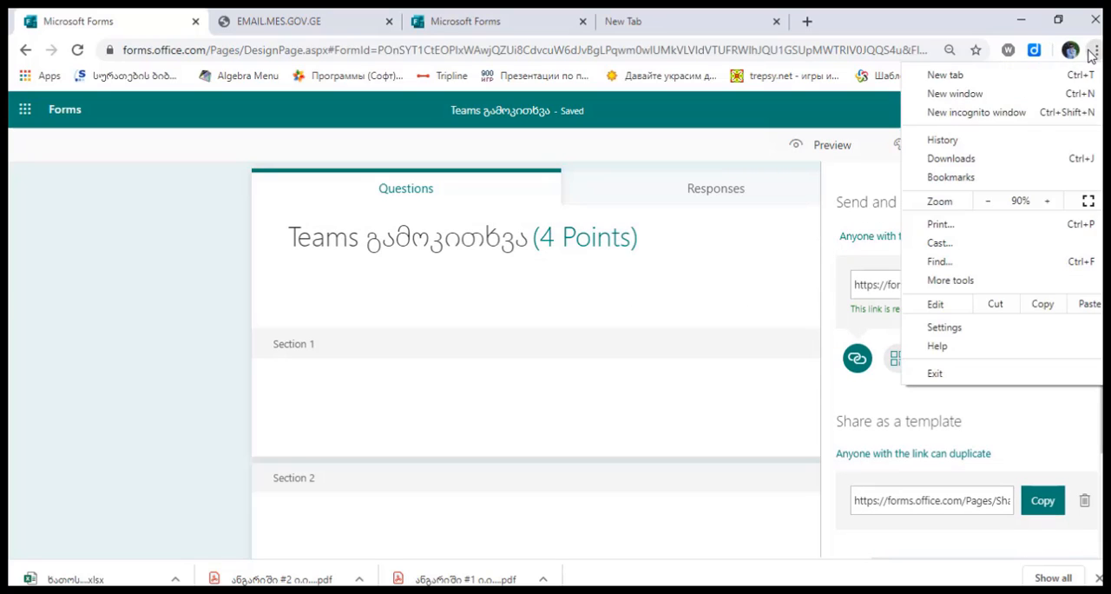
click(995, 115)
right_click(613, 50)
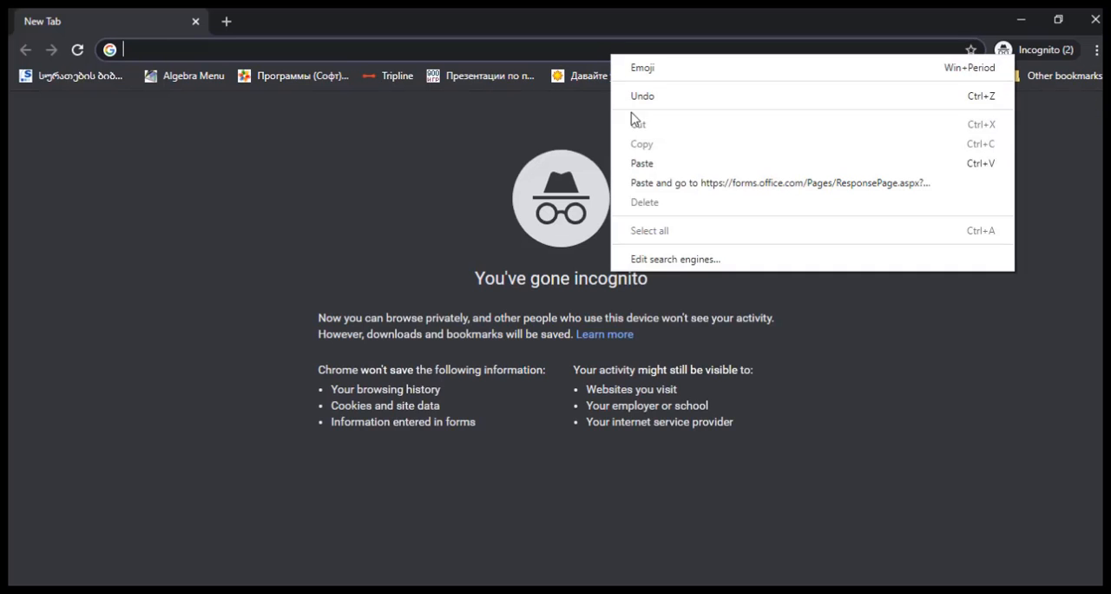
click(643, 163)
key(Return)
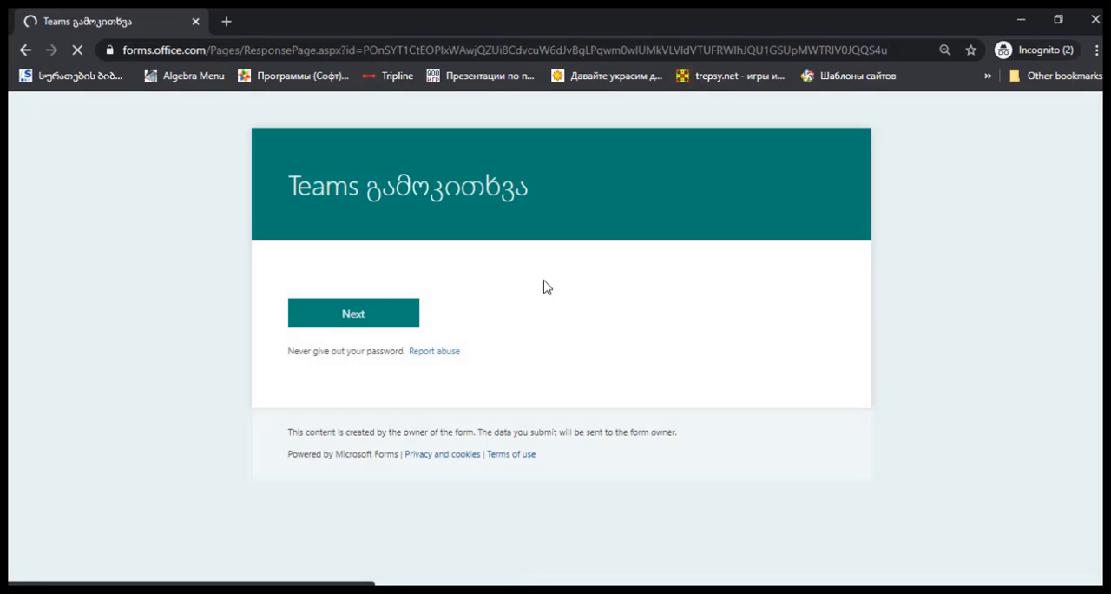
click(402, 327)
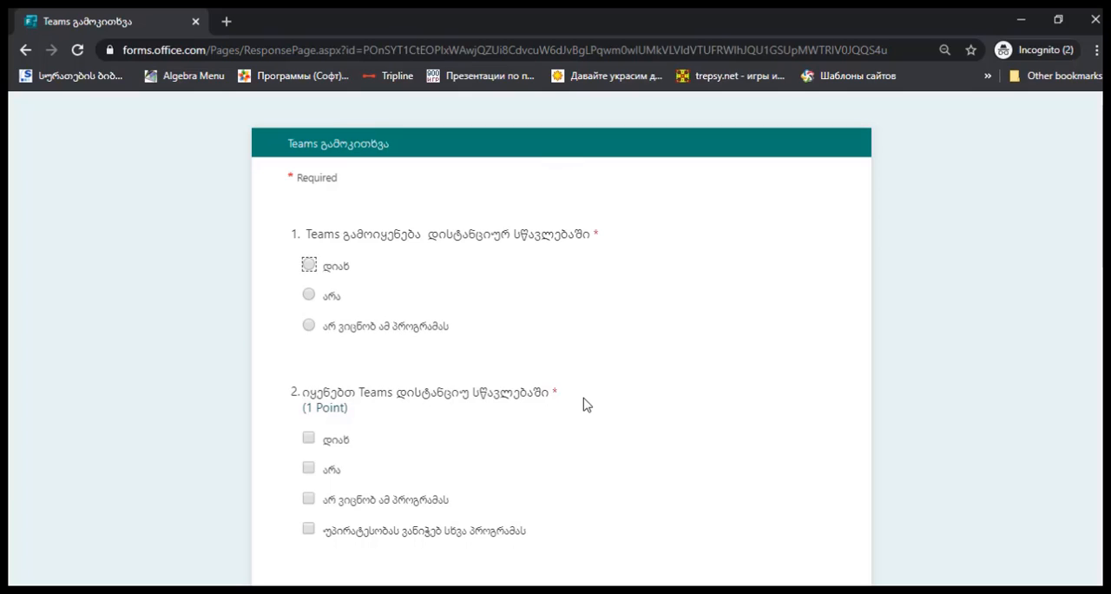
Answer "დიახ" to questions 1 and 2, and enter "jghjkhkjhkj" as the answer to question 3
click(309, 267)
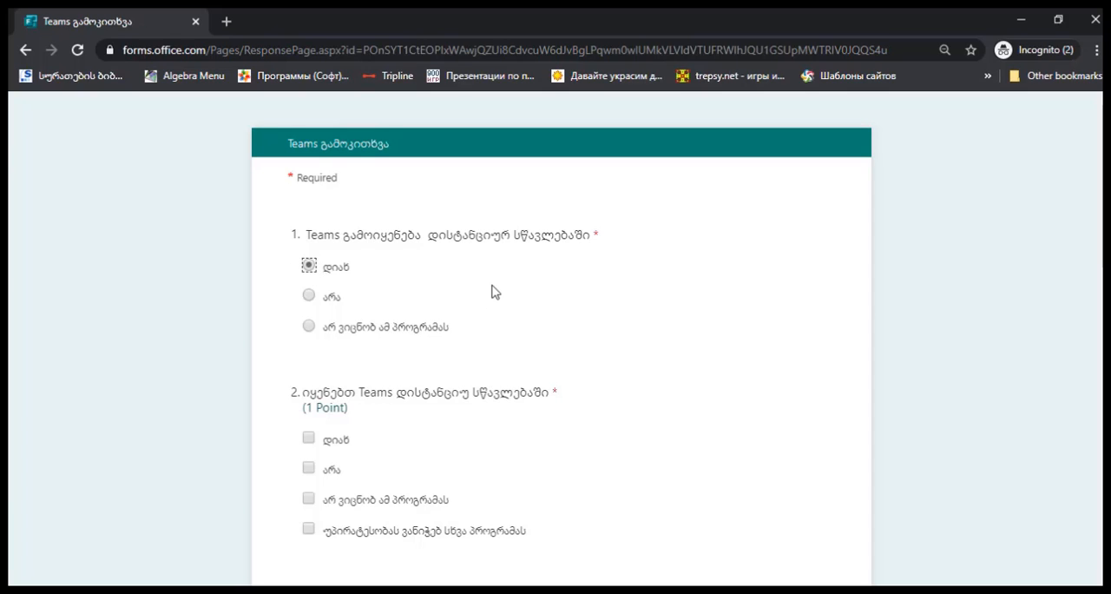
scroll(494, 290, down, 1)
click(310, 360)
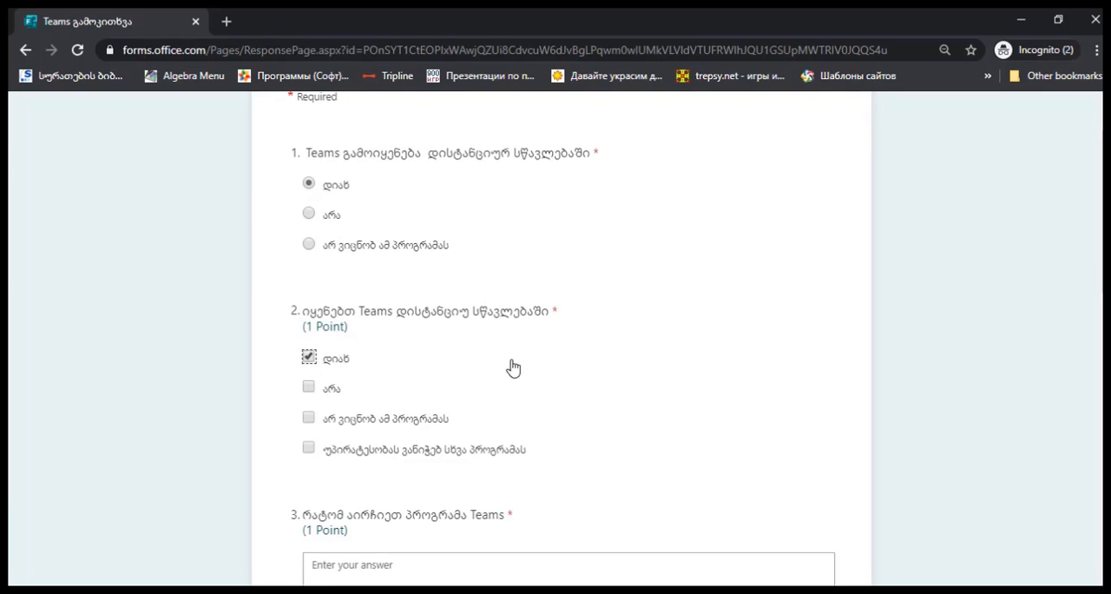
scroll(531, 355, down, 2)
click(339, 415)
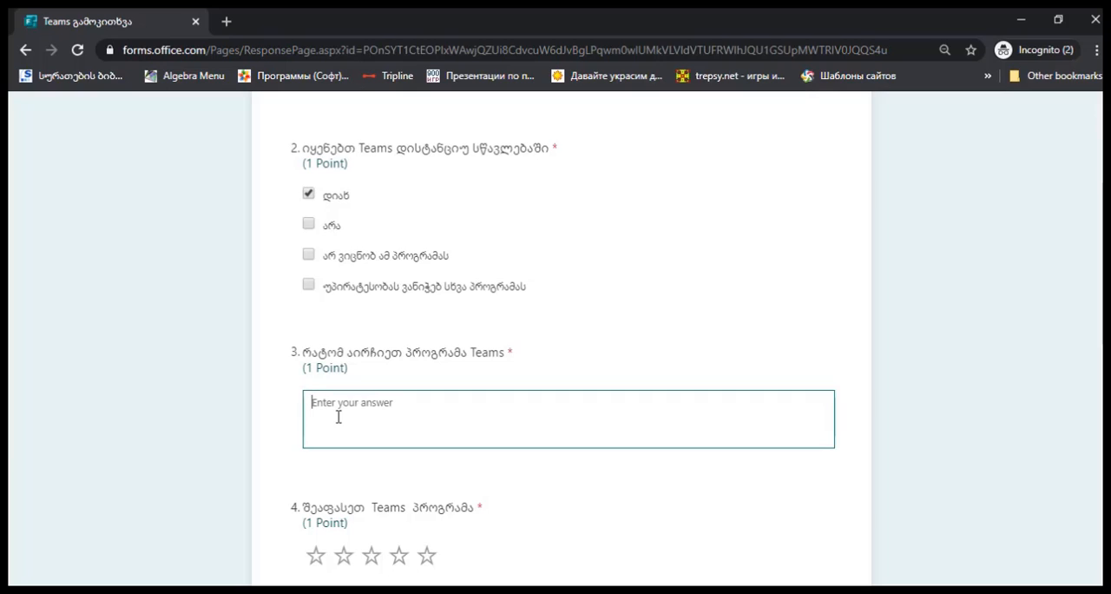
text(jghjkhkjhkj)
Give question 4 a five-star rating and set question 5's date to 3/18/2020
scroll(380, 409, down, 1)
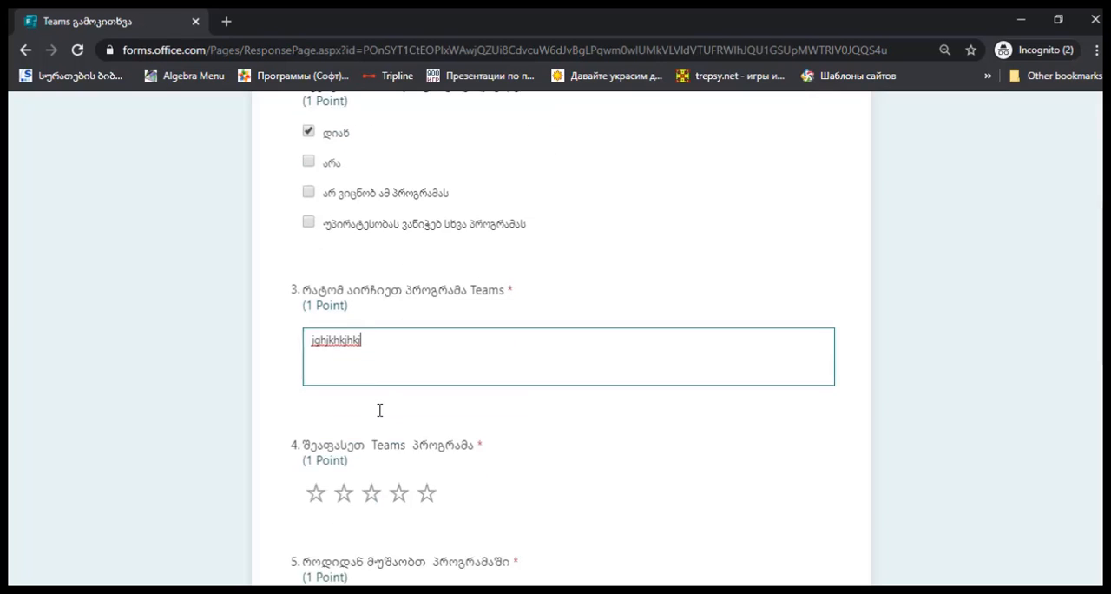
click(427, 473)
scroll(489, 462, down, 2)
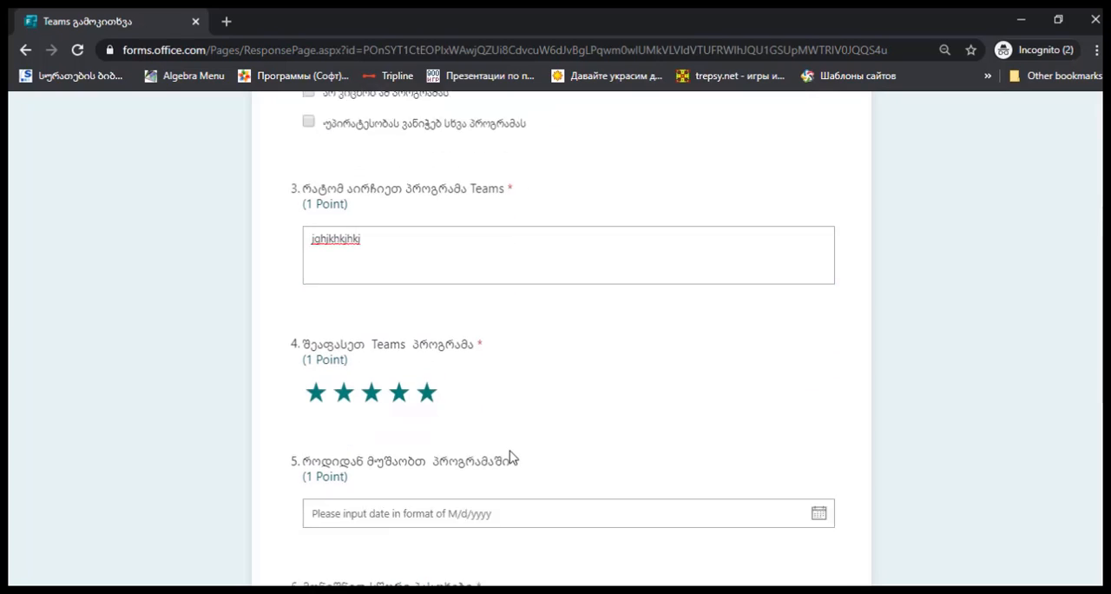
click(459, 436)
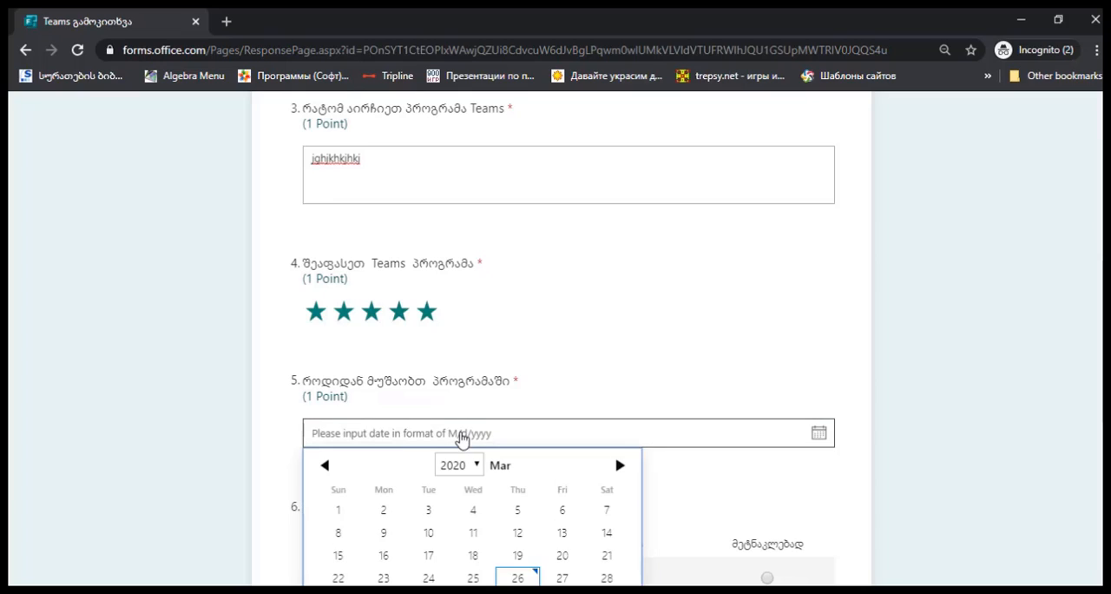
click(492, 552)
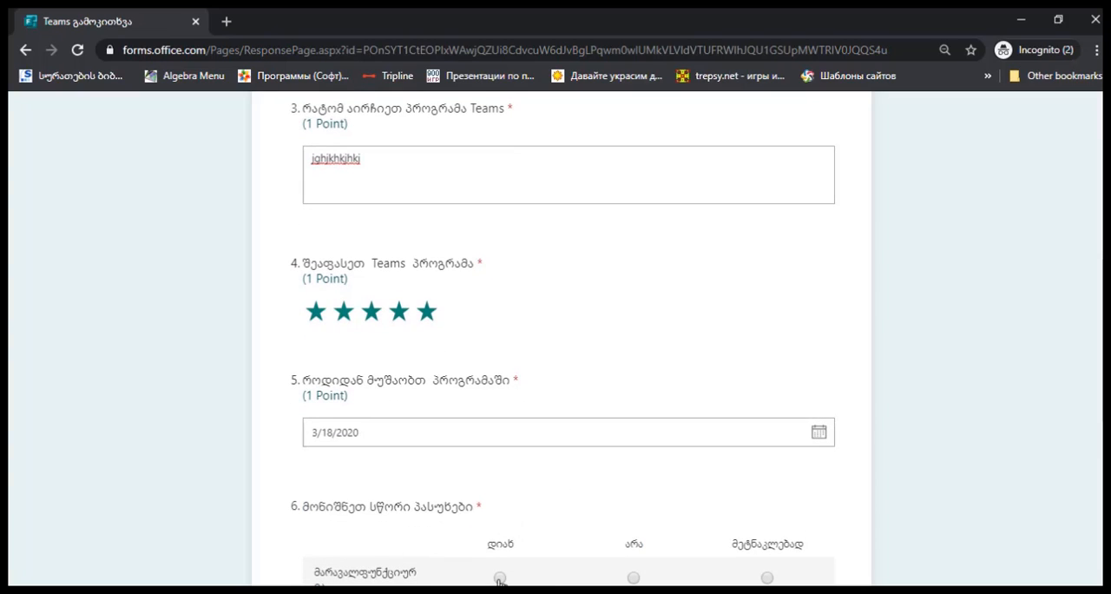
Choose "დიახ" for all three statements of question 6, rate question 7 with 8, and submit the response
click(500, 577)
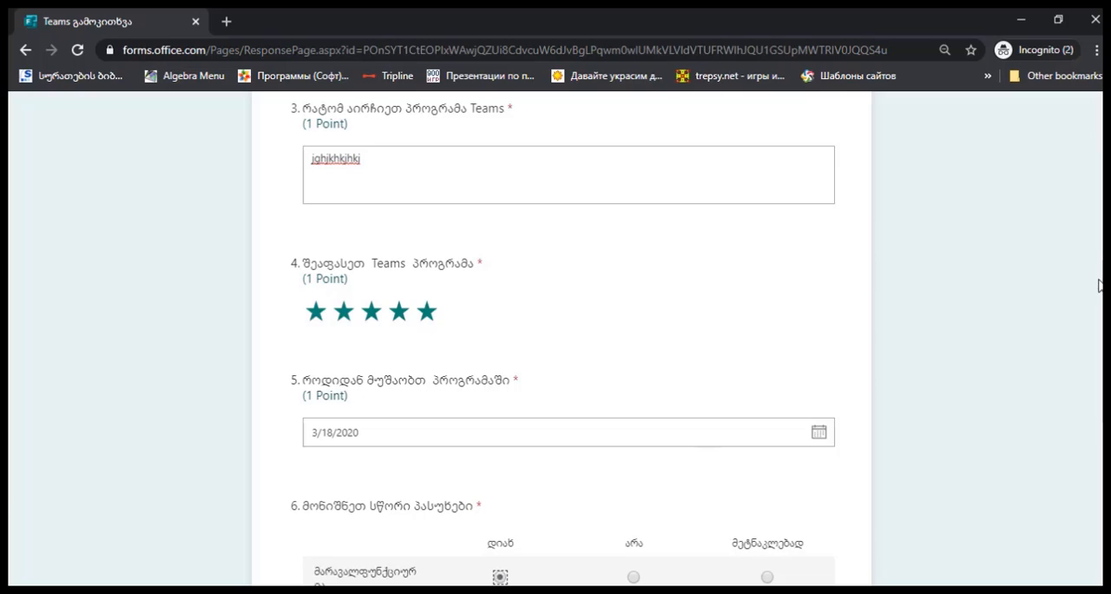
scroll(715, 318, down, 3)
click(500, 326)
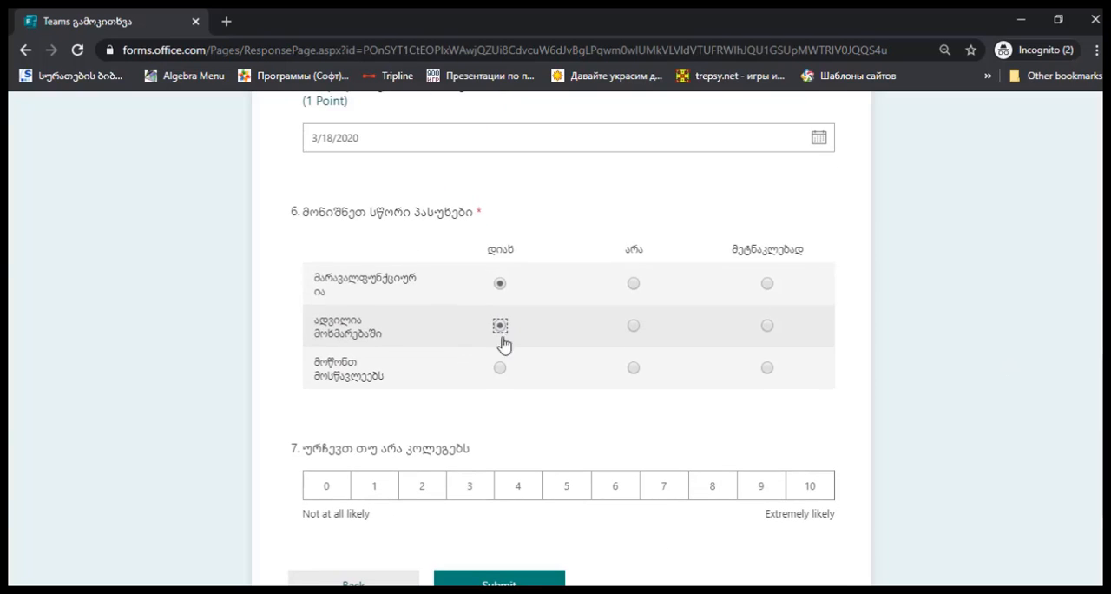
click(501, 368)
click(705, 483)
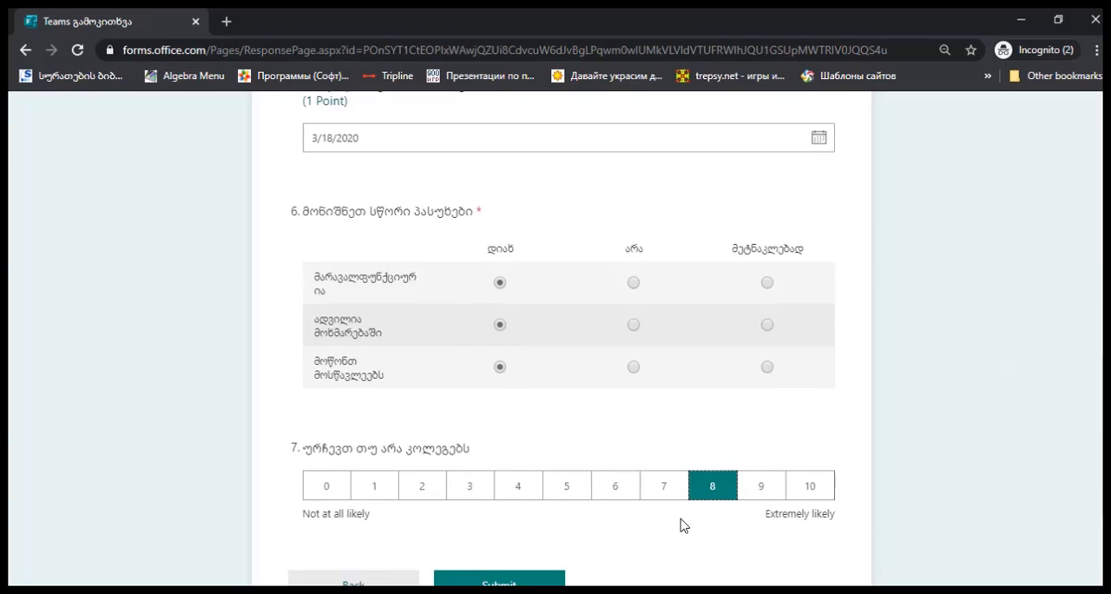
click(497, 581)
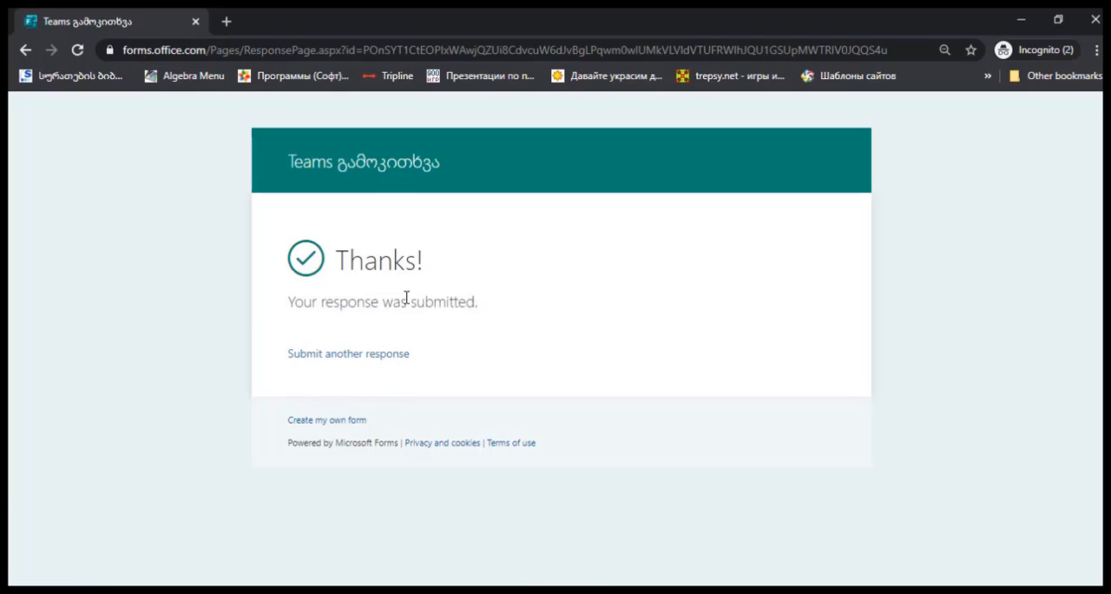
Return to the quiz editor and examine the QR code, embed code, template and collaboration sharing options
click(1021, 21)
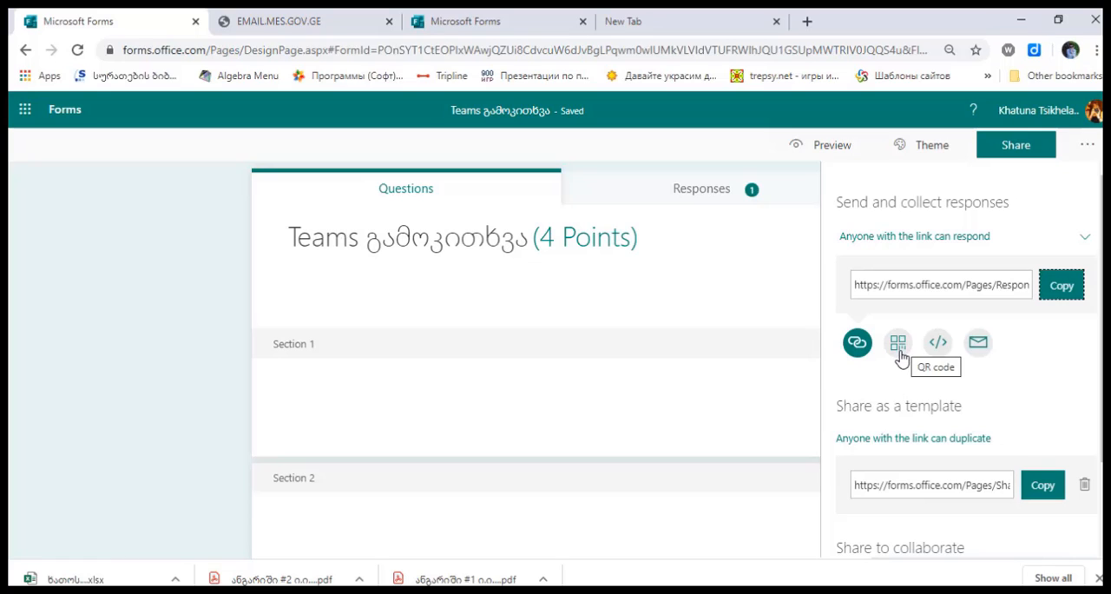
click(900, 348)
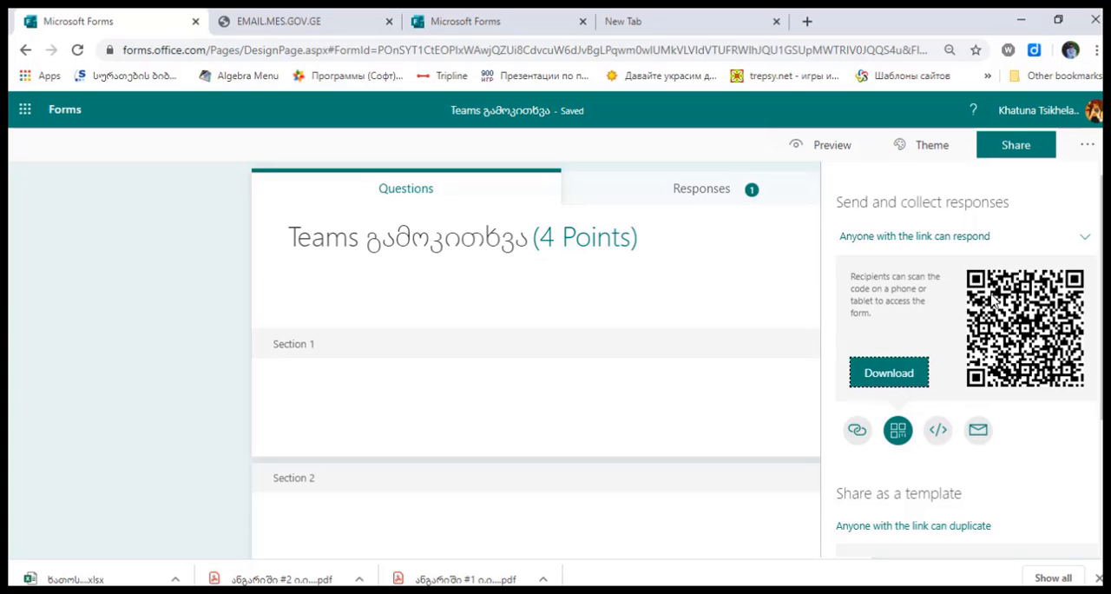
click(939, 429)
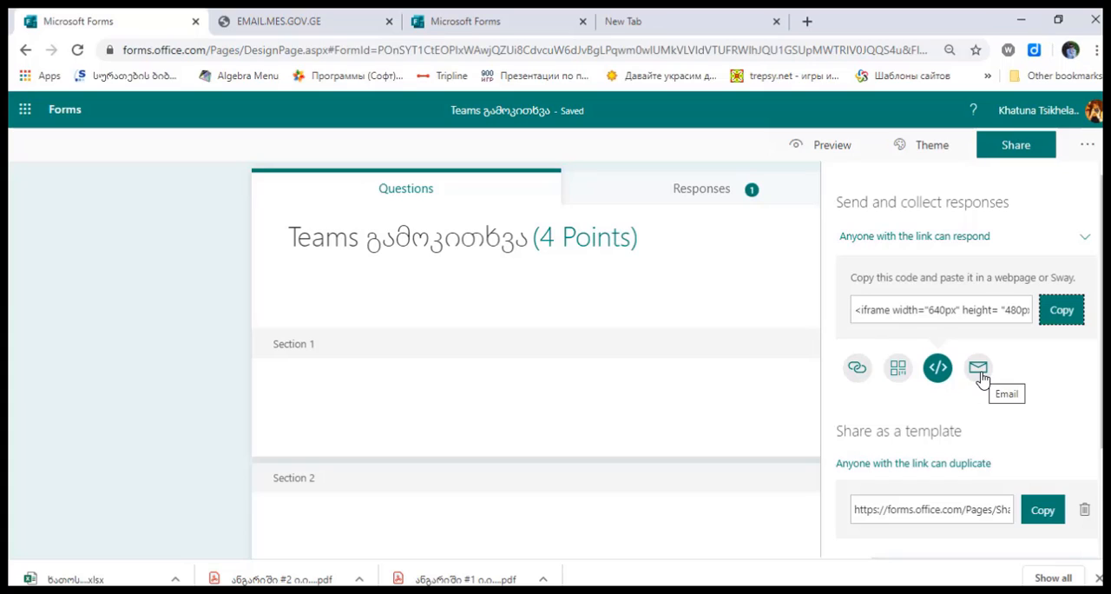
scroll(536, 391, down, 1)
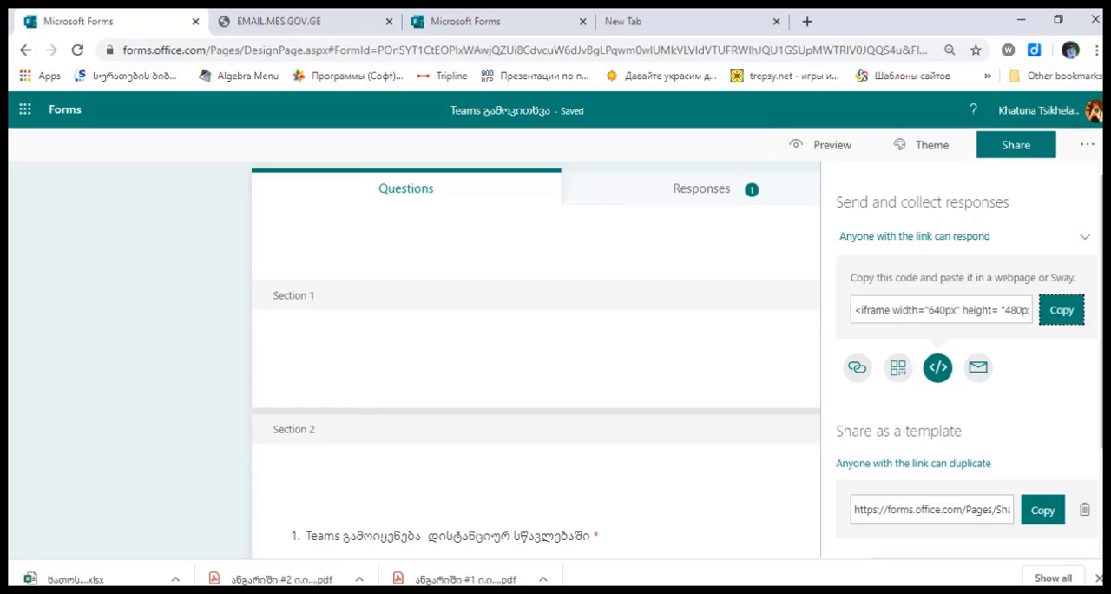
scroll(962, 360, down, 3)
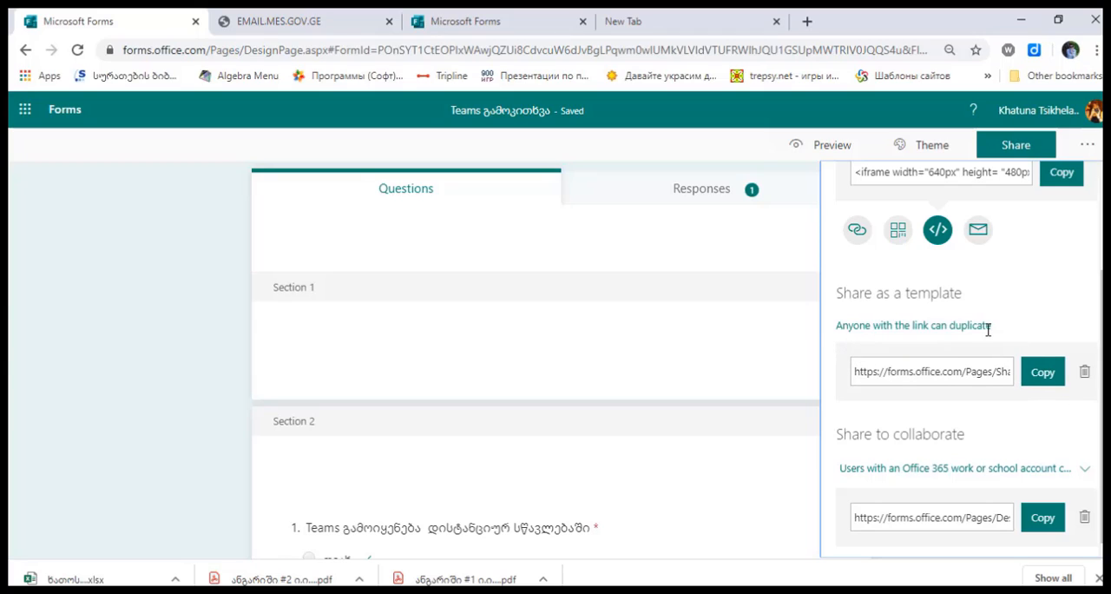
Duplicate the quiz by opening its copied template link in a new browser tab, then close that tab
click(1047, 378)
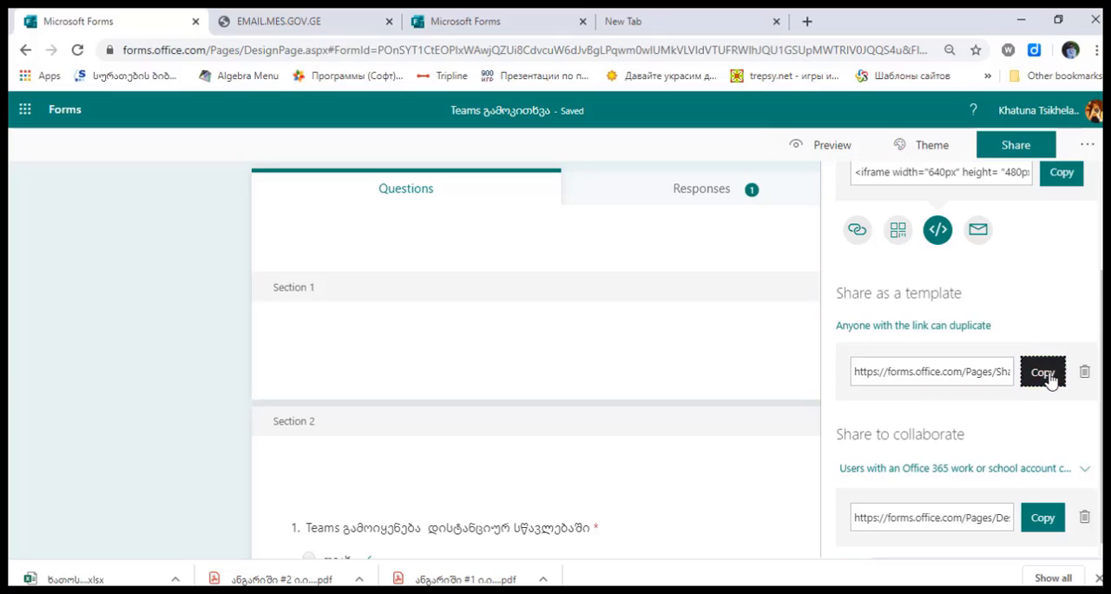
click(807, 22)
right_click(789, 46)
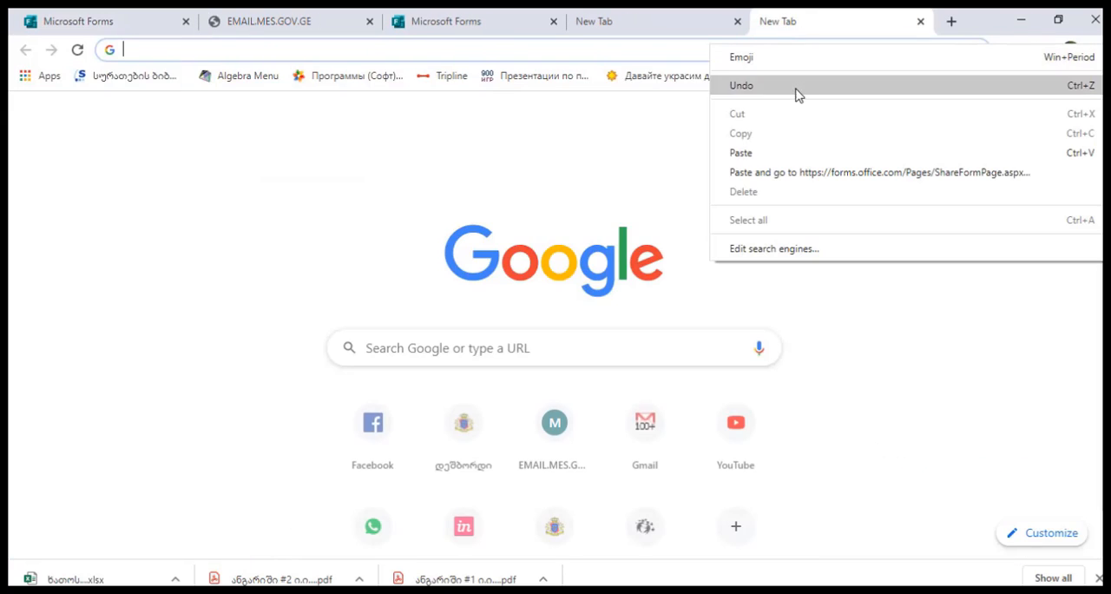
click(789, 154)
key(Return)
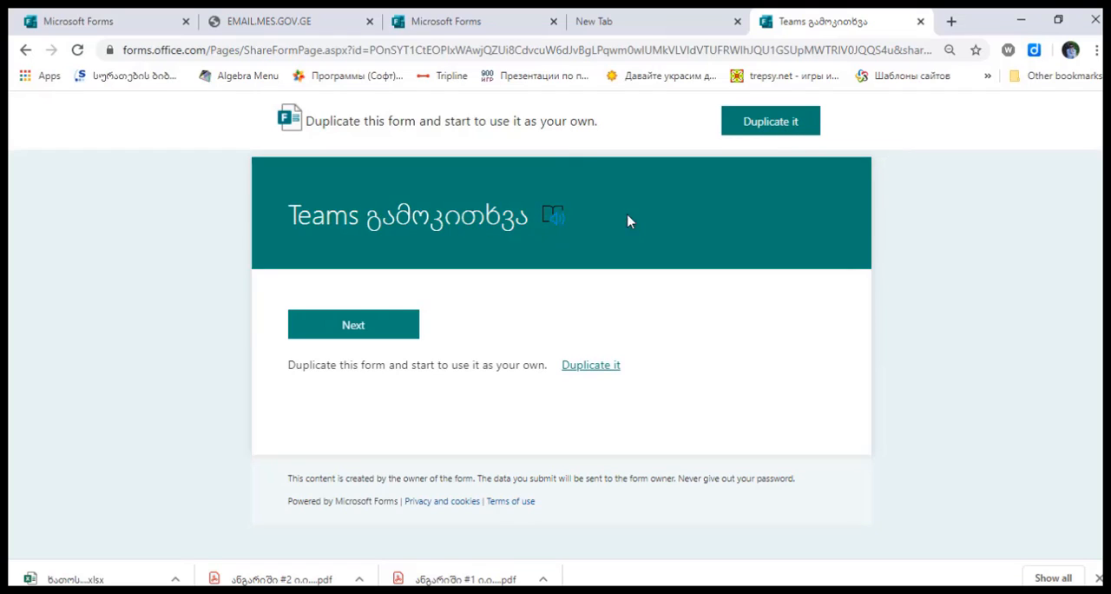
click(748, 139)
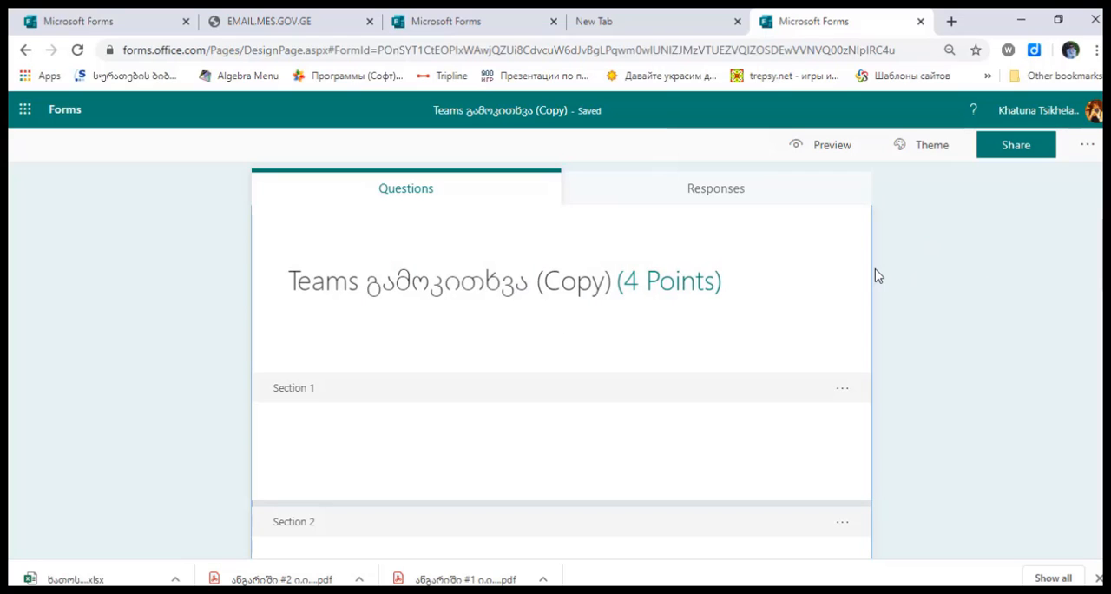
key(ctrl+w)
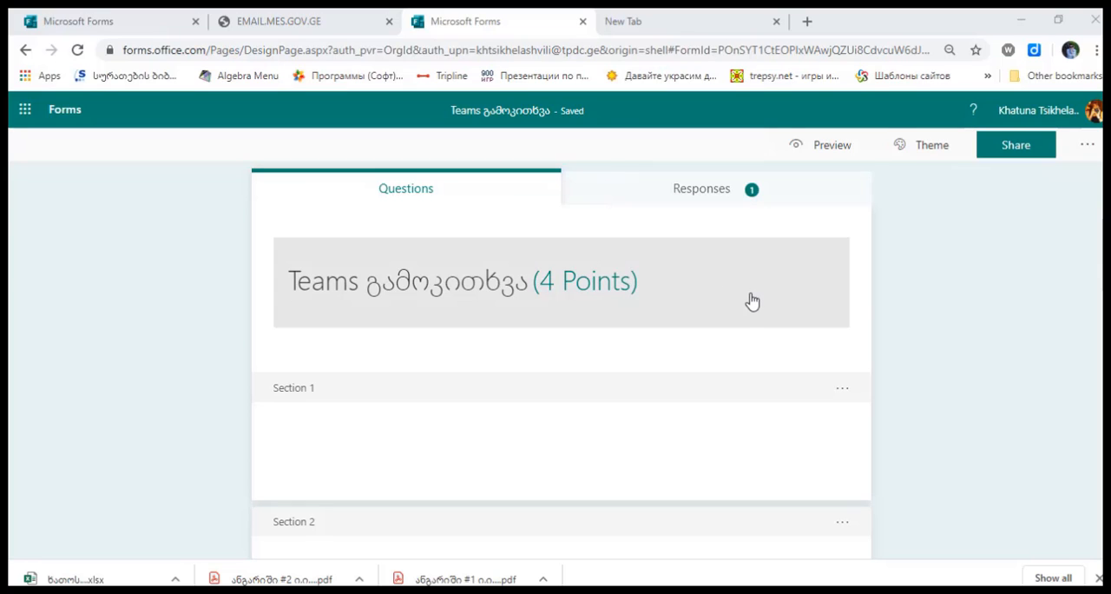
Examine the response summary of all seven questions, and check the Excel export of the responses without saving the file
click(706, 196)
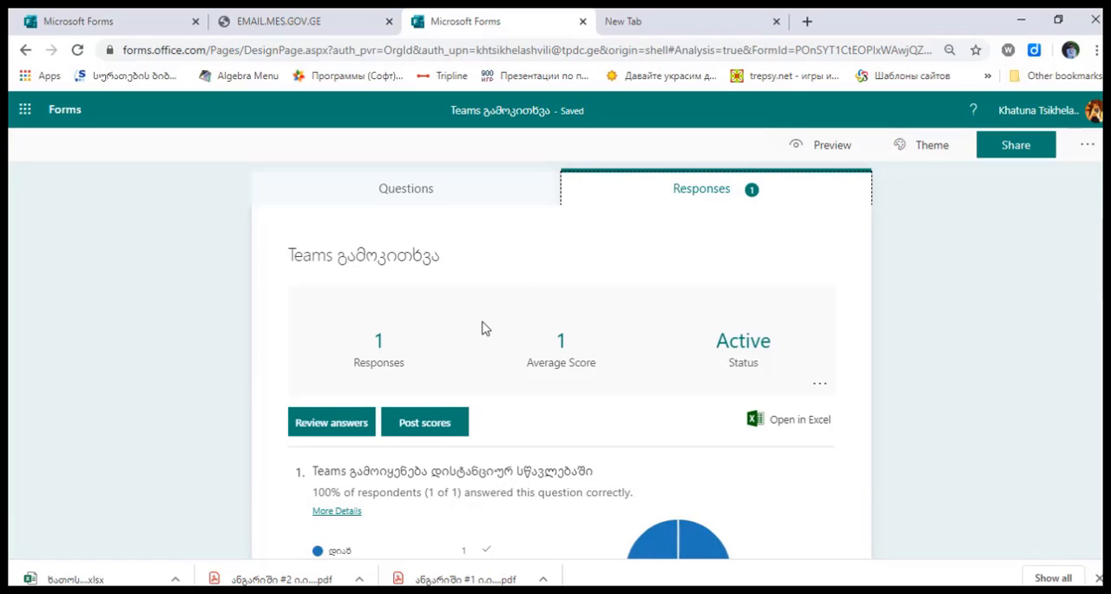
scroll(521, 330, down, 1)
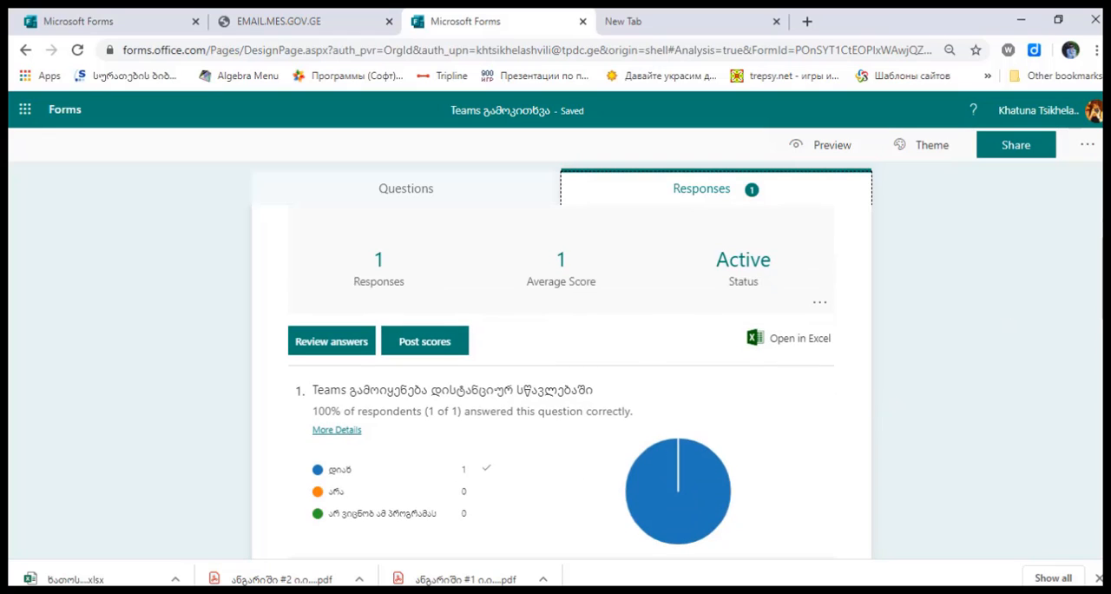
scroll(560, 373, down, 2)
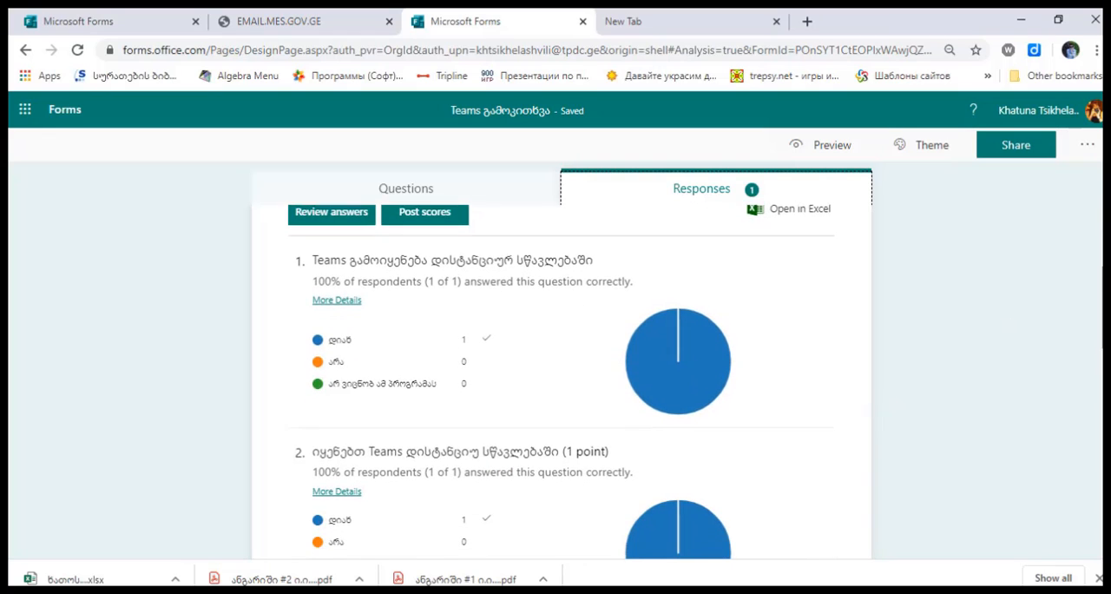
scroll(561, 382, down, 4)
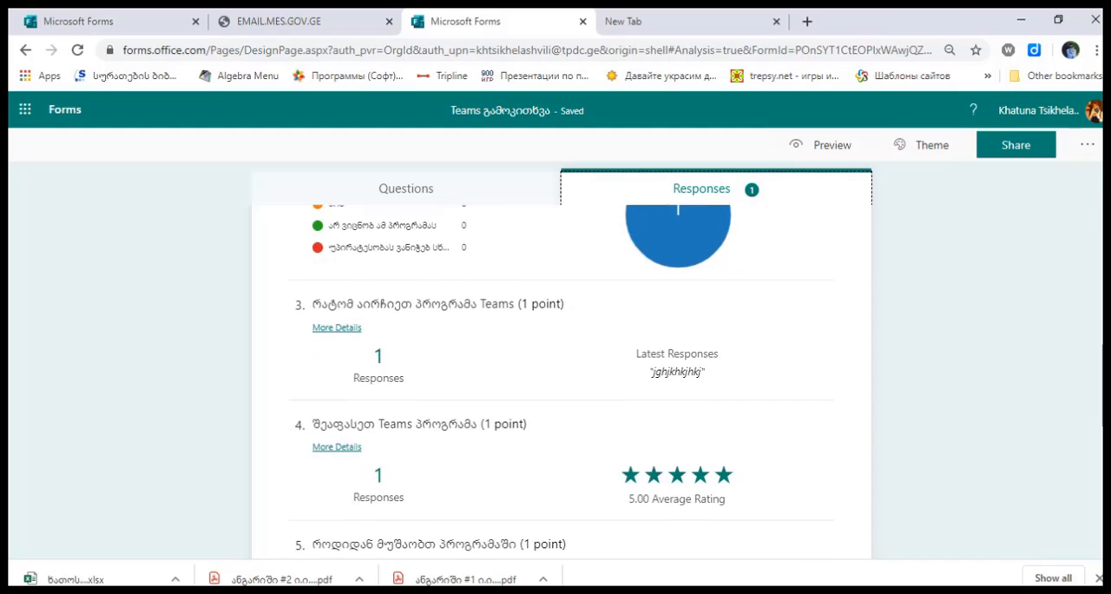
scroll(561, 382, down, 4)
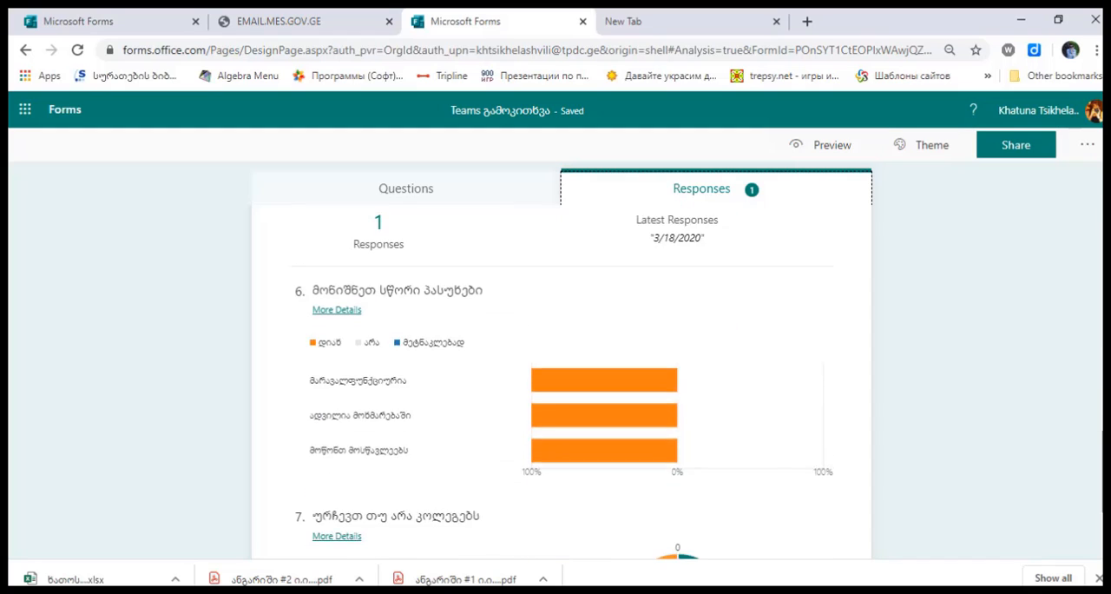
scroll(561, 382, down, 2)
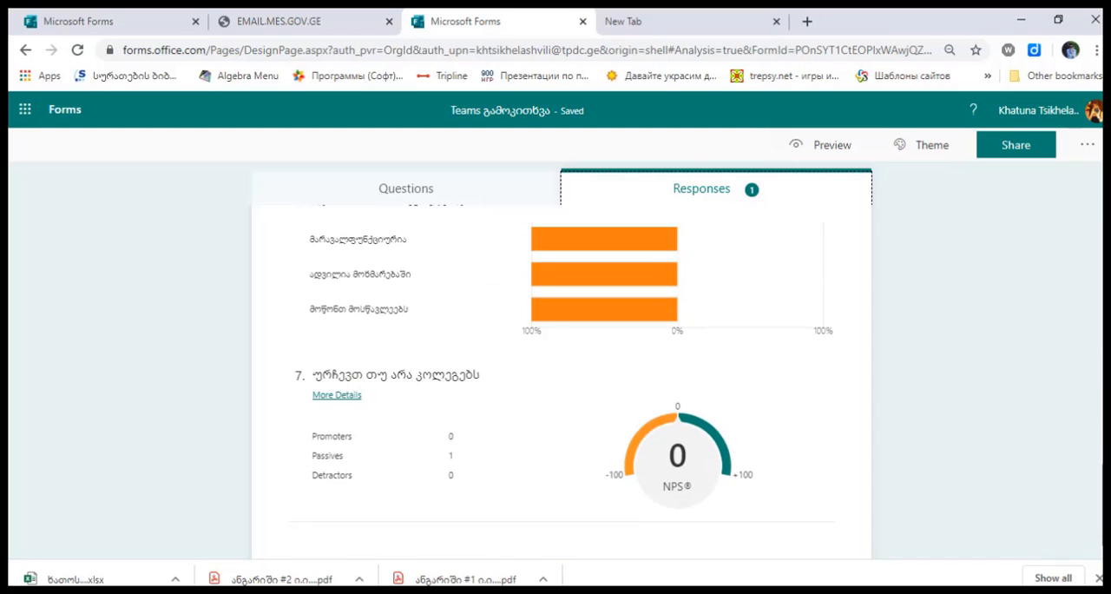
scroll(561, 382, up, 10)
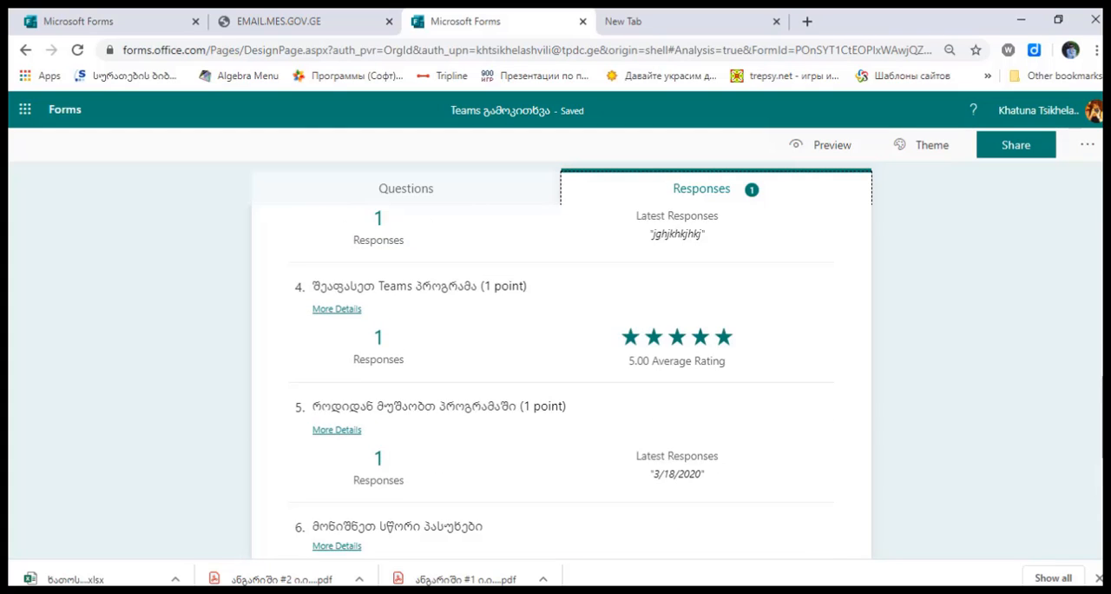
scroll(561, 382, up, 2)
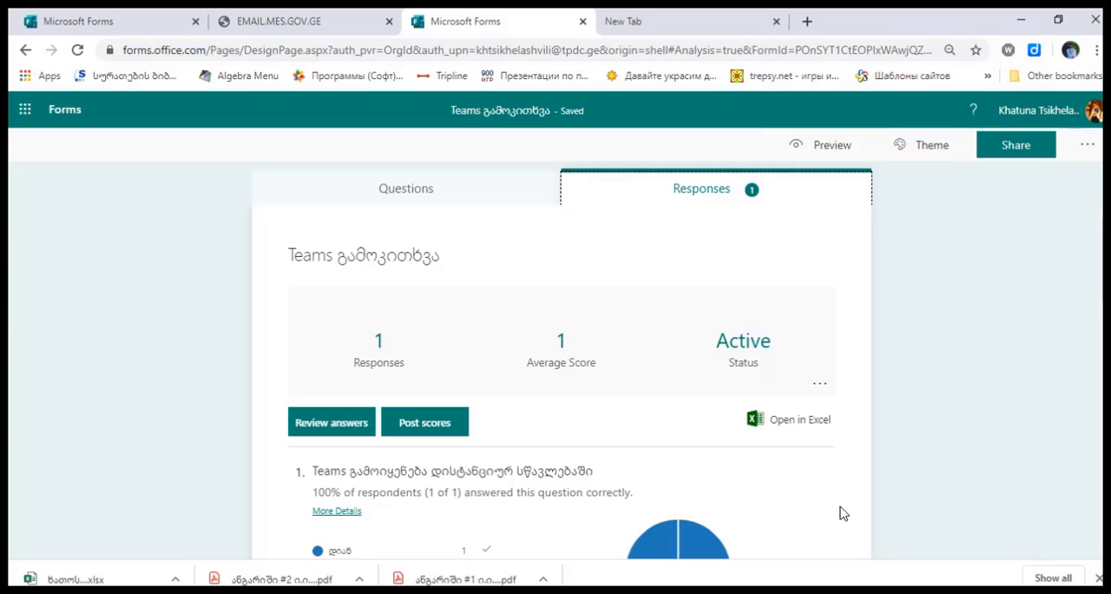
click(804, 426)
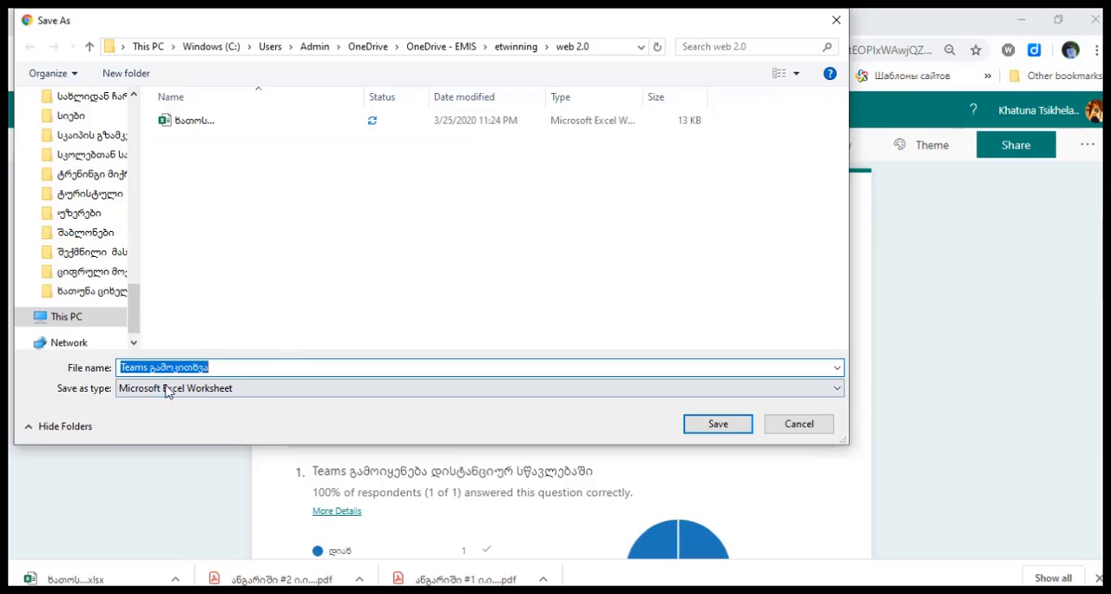
click(799, 423)
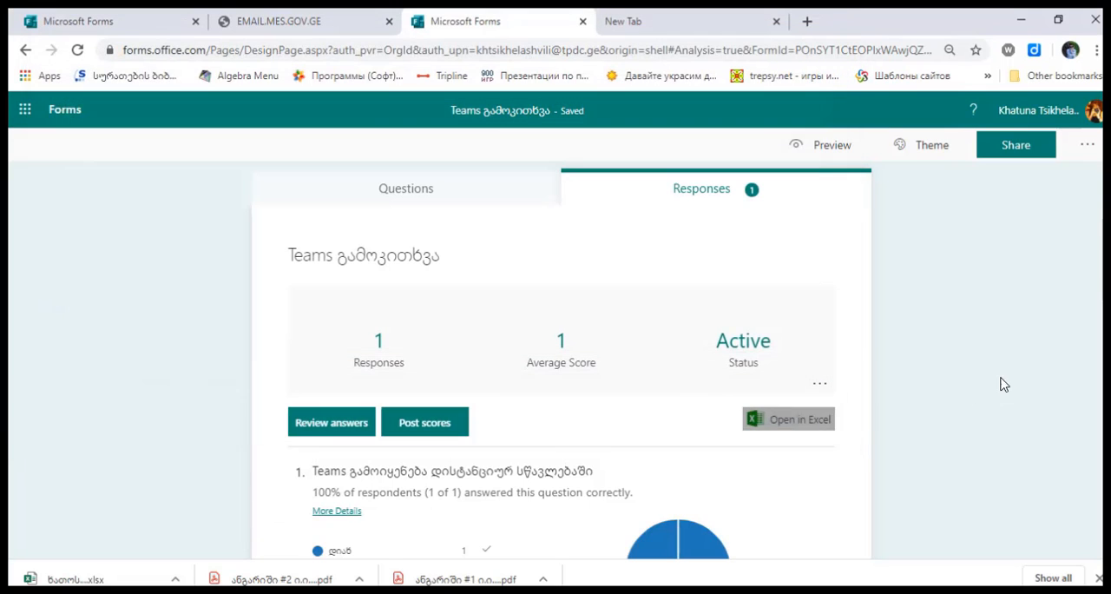
Return to the quiz questions and apply the solid bright blue theme
click(492, 200)
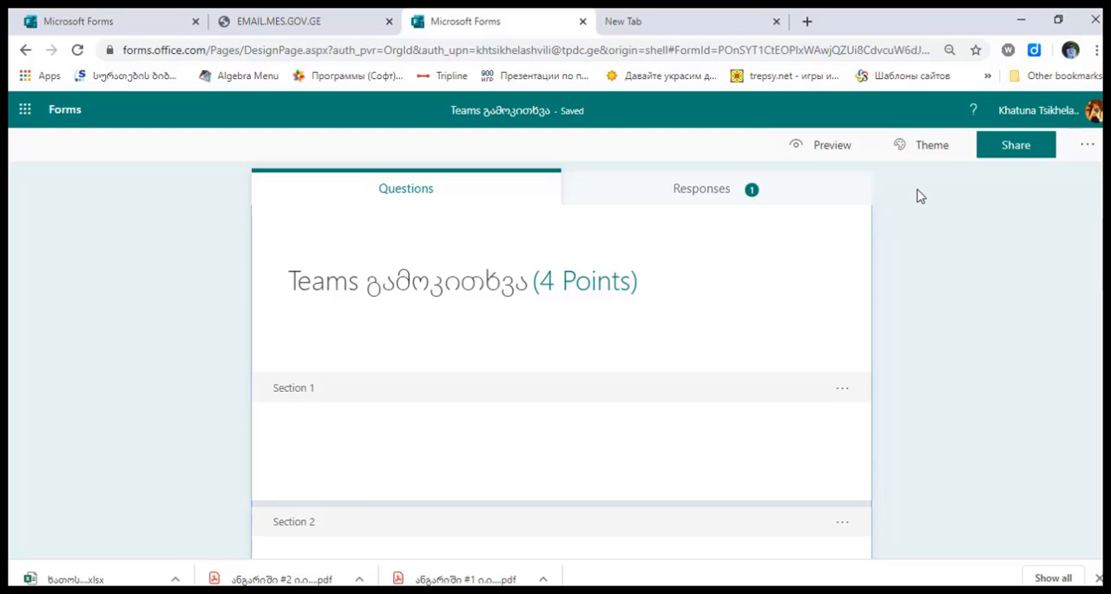
click(920, 149)
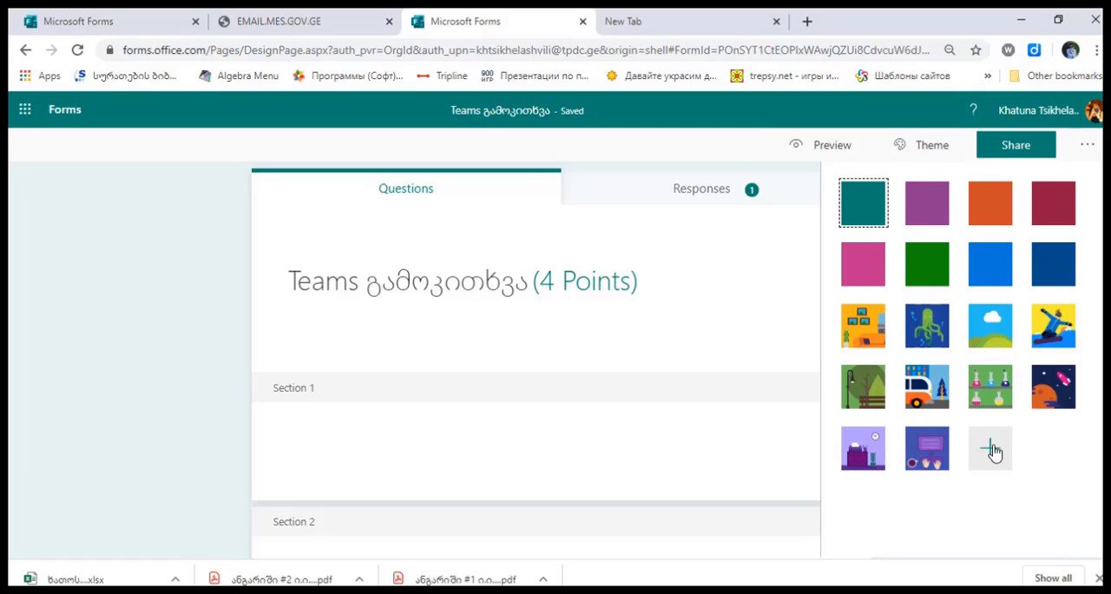
click(980, 265)
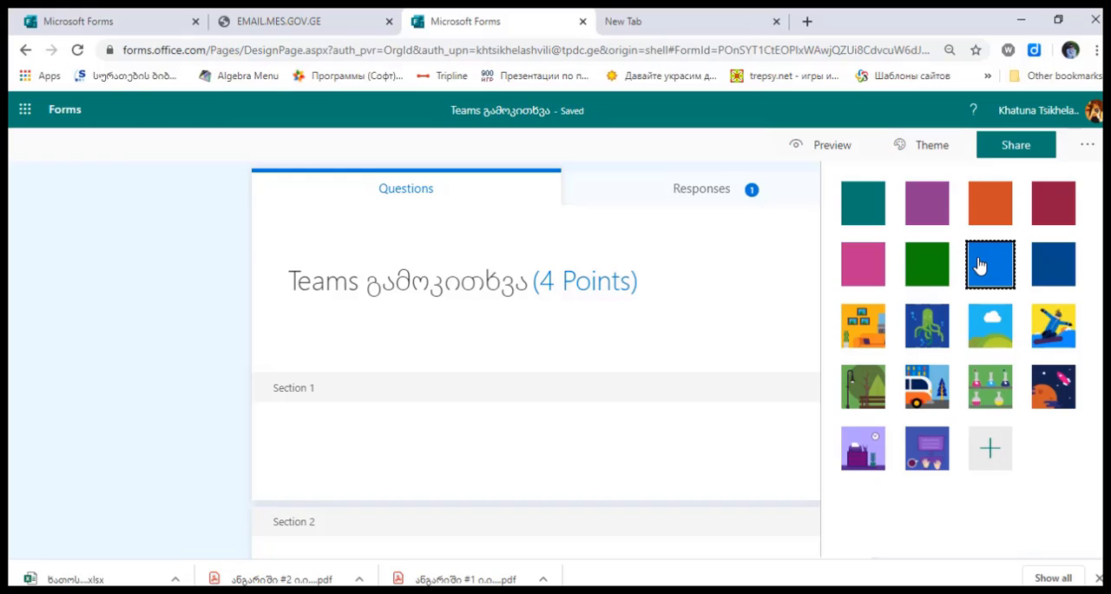